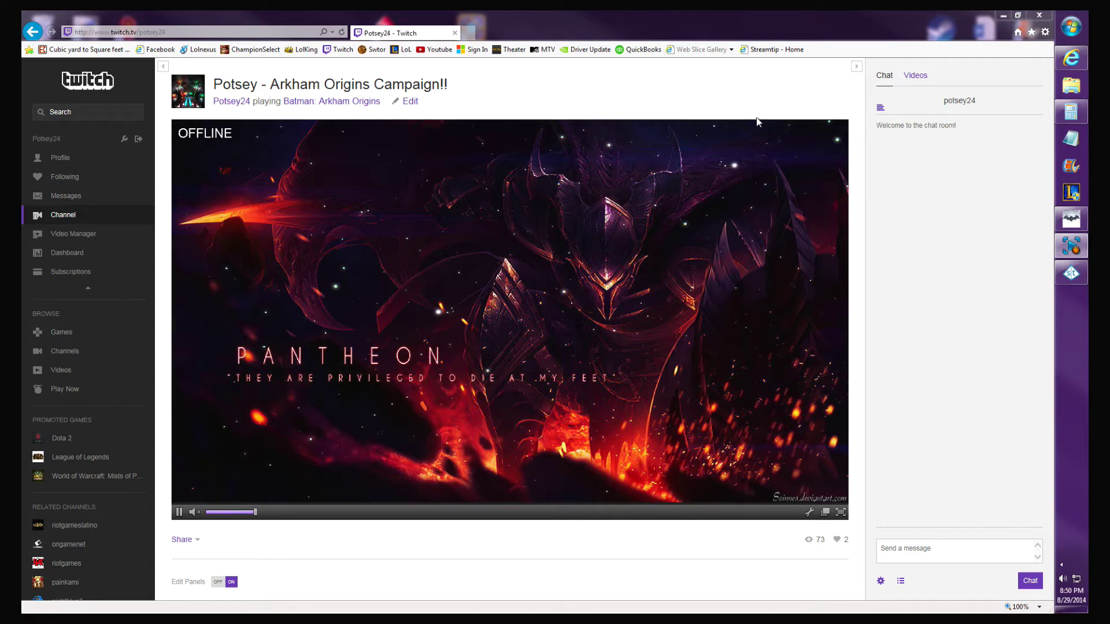
Step: Sign in to Streamtip with Twitch, open its Downloads page, and minimize the browser
{"action": "left_click", "coordinate": [469, 33]}
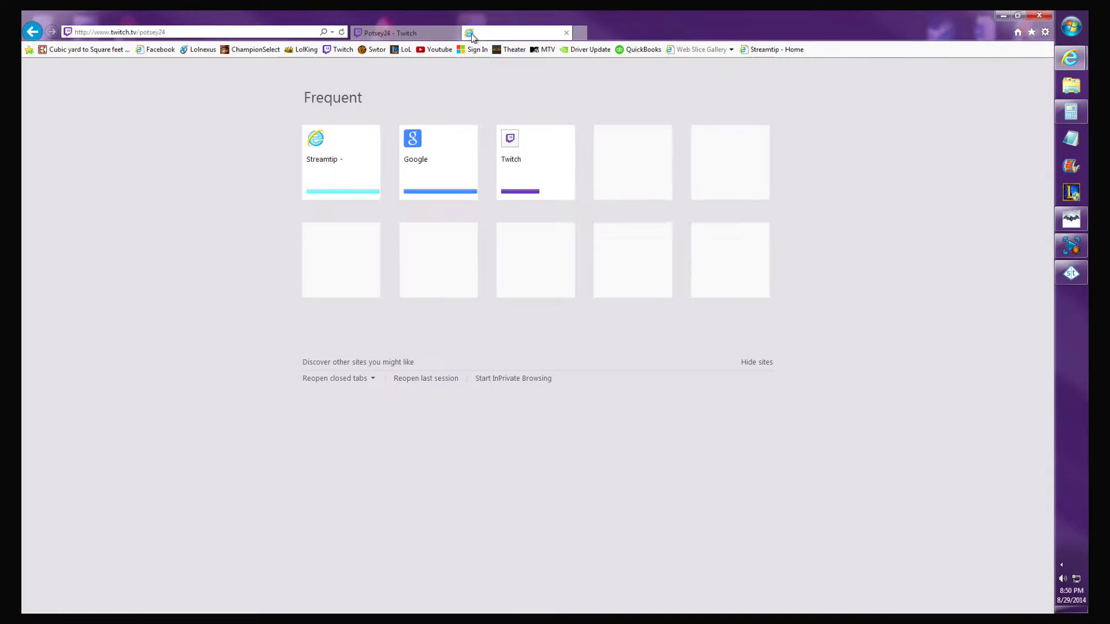
{"action": "left_click", "coordinate": [801, 50]}
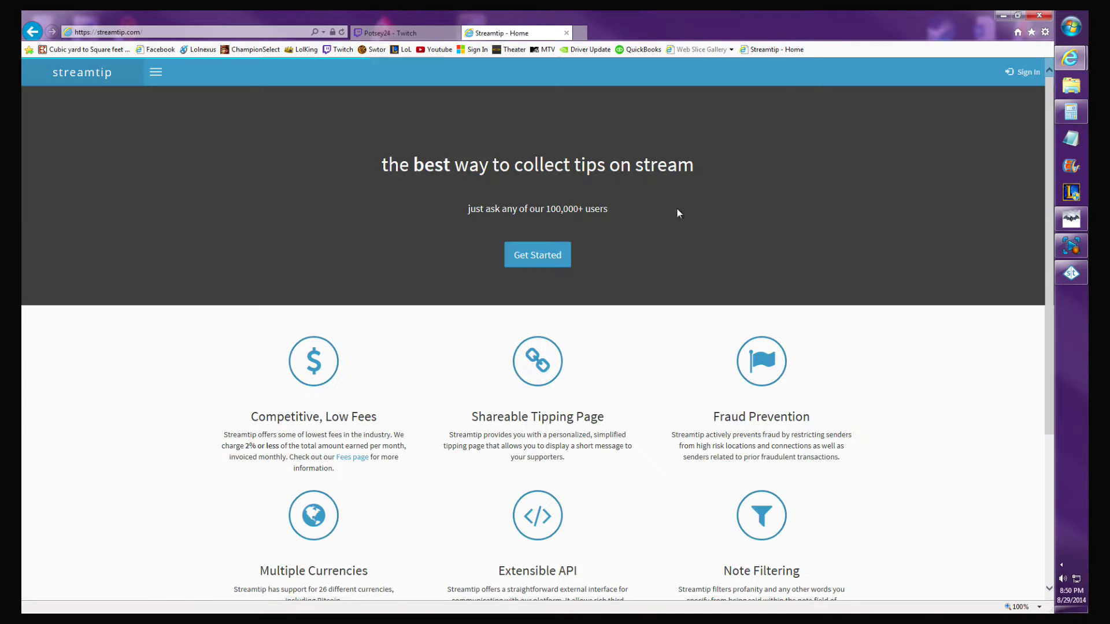
{"action": "left_click", "coordinate": [1022, 72]}
{"action": "left_click", "coordinate": [506, 219]}
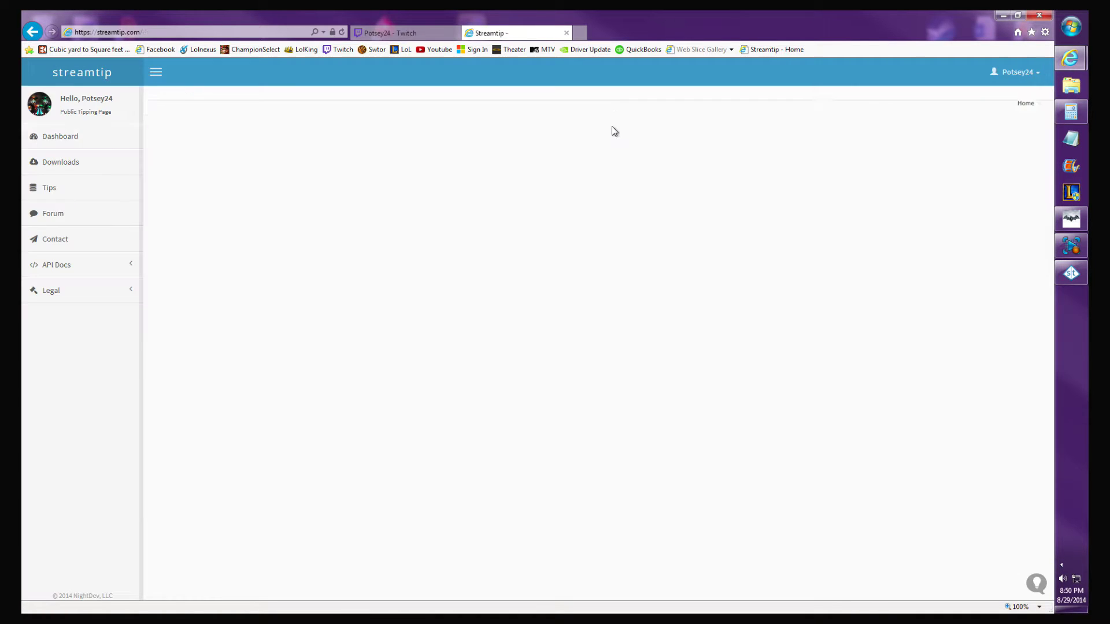
{"action": "left_click", "coordinate": [65, 175]}
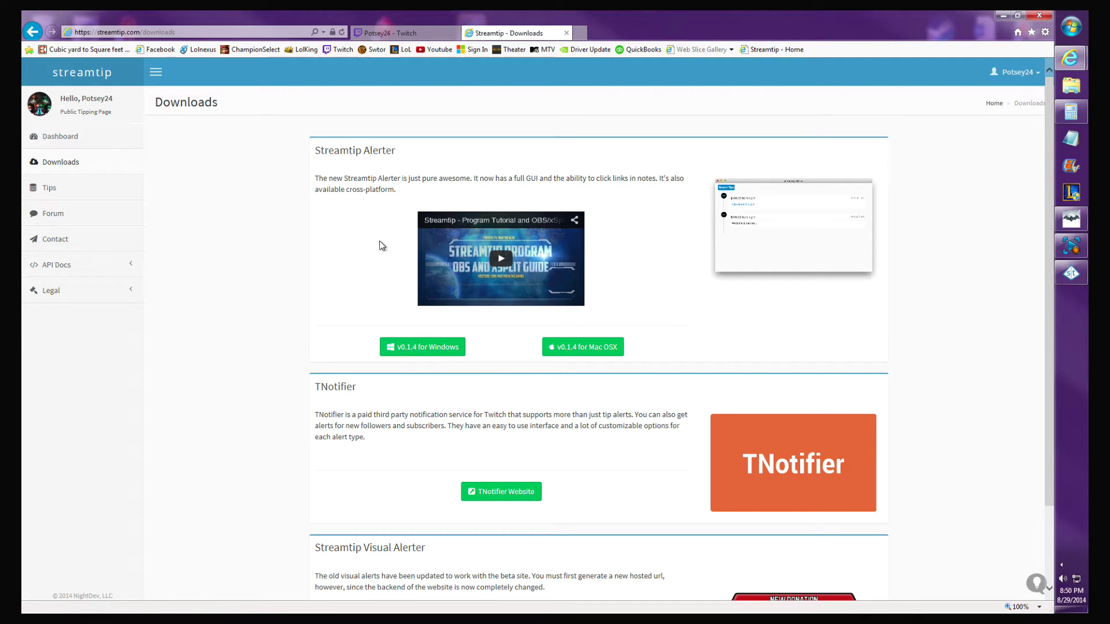
{"action": "left_click", "coordinate": [1004, 15]}
Step: Launch Streamtip Alerter from its desktop icon
{"action": "double_click", "coordinate": [984, 275]}
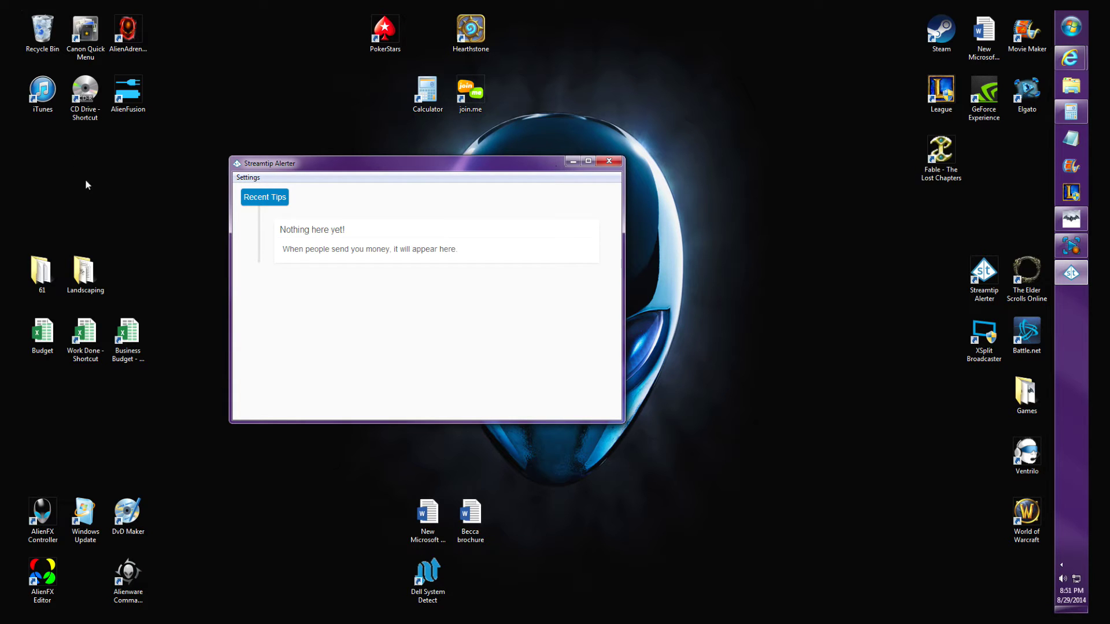
Step: Minimize the Alerter and launch XSplit Broadcaster, approving the administrator prompt
{"action": "left_click", "coordinate": [573, 162]}
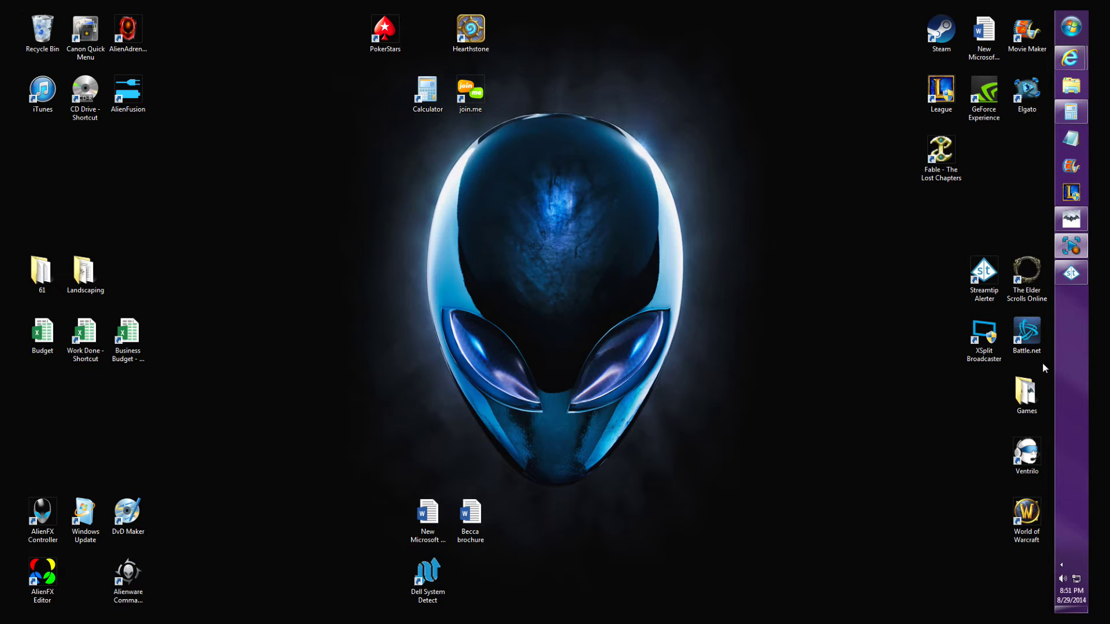
{"action": "double_click", "coordinate": [984, 334]}
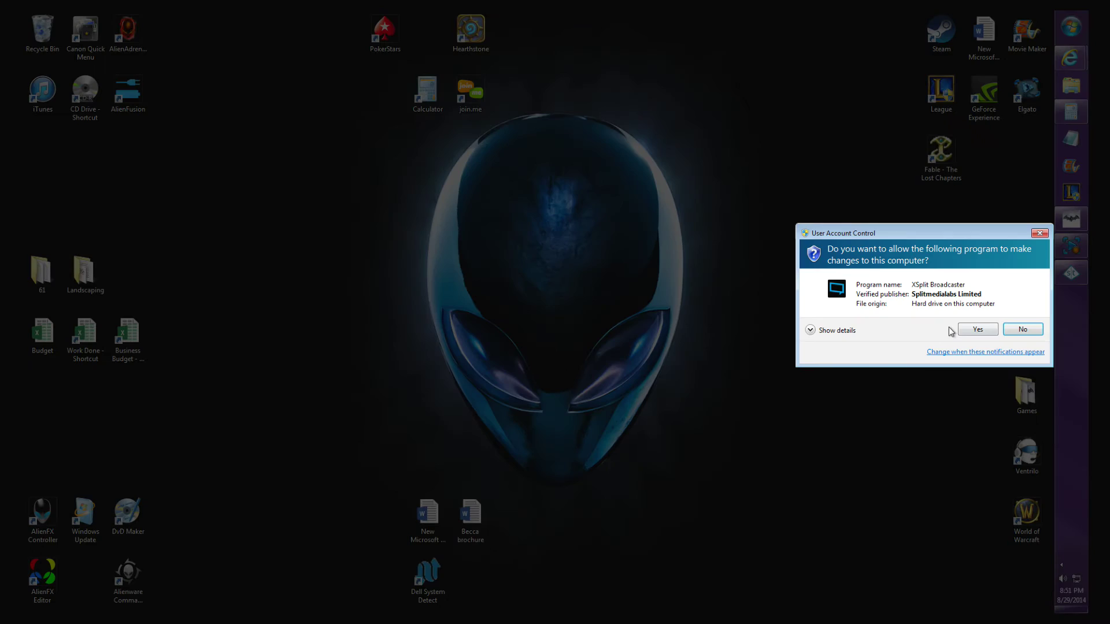
{"action": "left_click", "coordinate": [975, 330]}
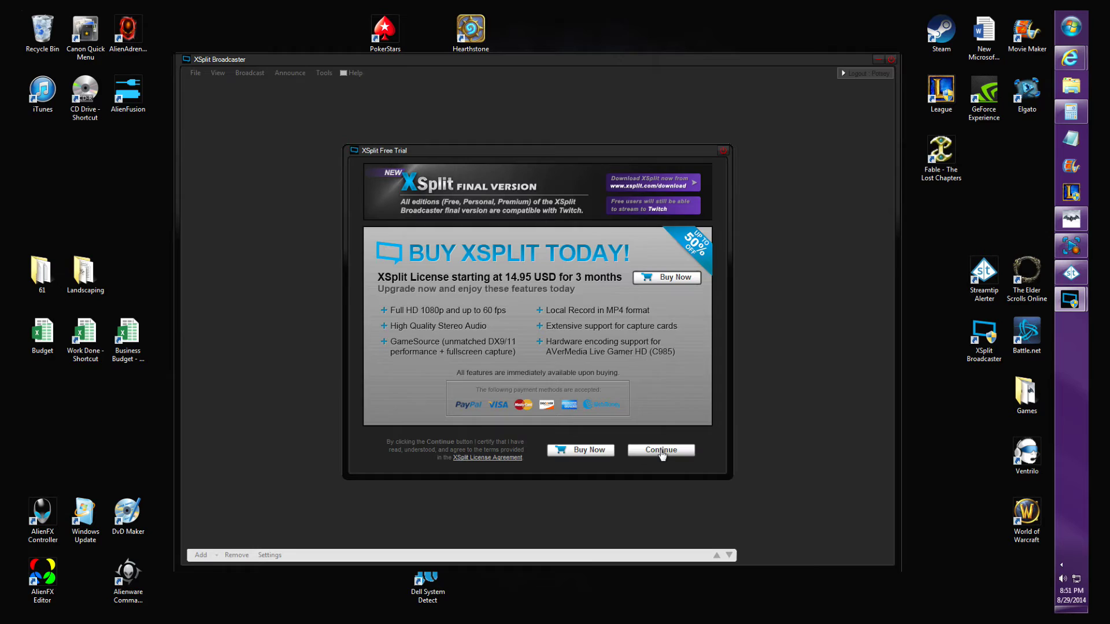
Step: Dismiss the trial notice and confirm the Title plugin is installed in the Source Plugin Store
{"action": "left_click", "coordinate": [661, 453]}
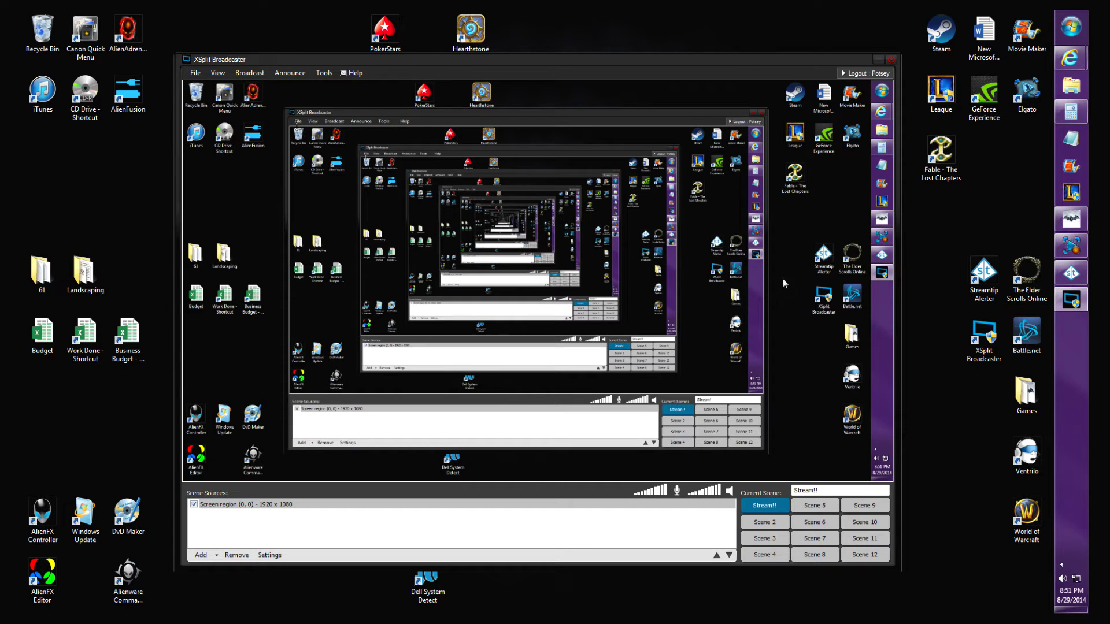
{"action": "left_click", "coordinate": [217, 554]}
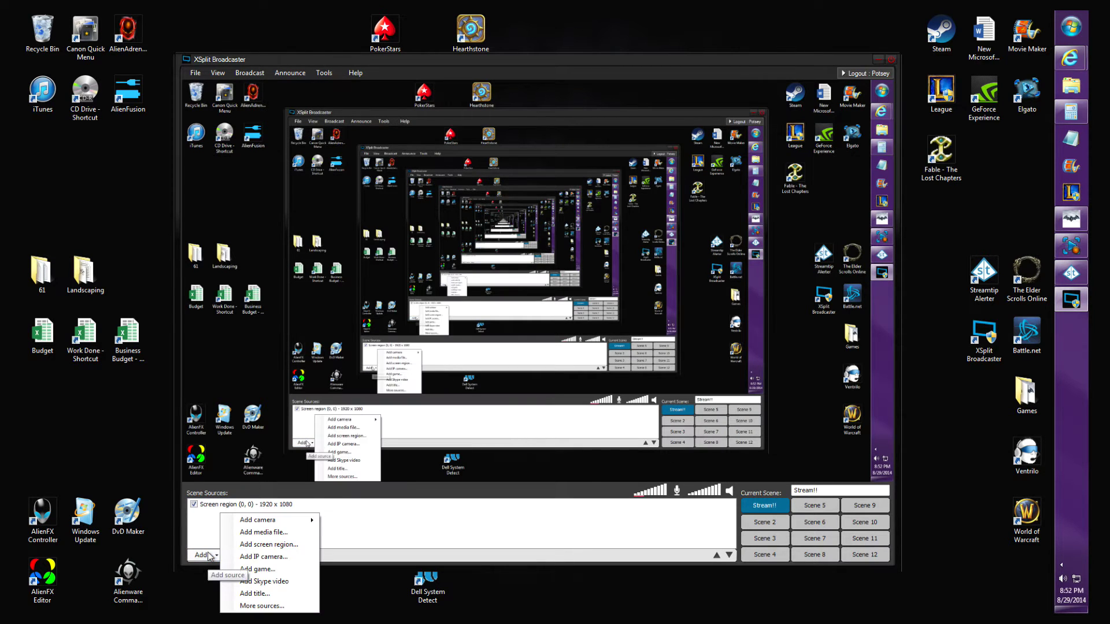
{"action": "left_click", "coordinate": [273, 605]}
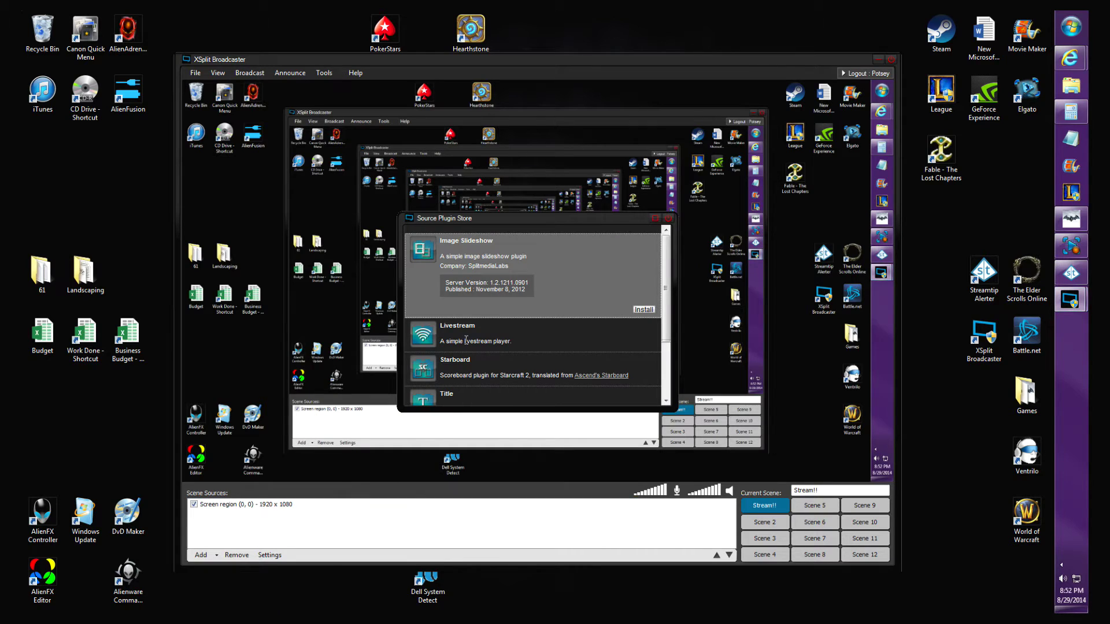
{"action": "scroll", "coordinate": [665, 295], "scroll_direction": "down", "scroll_amount": 3}
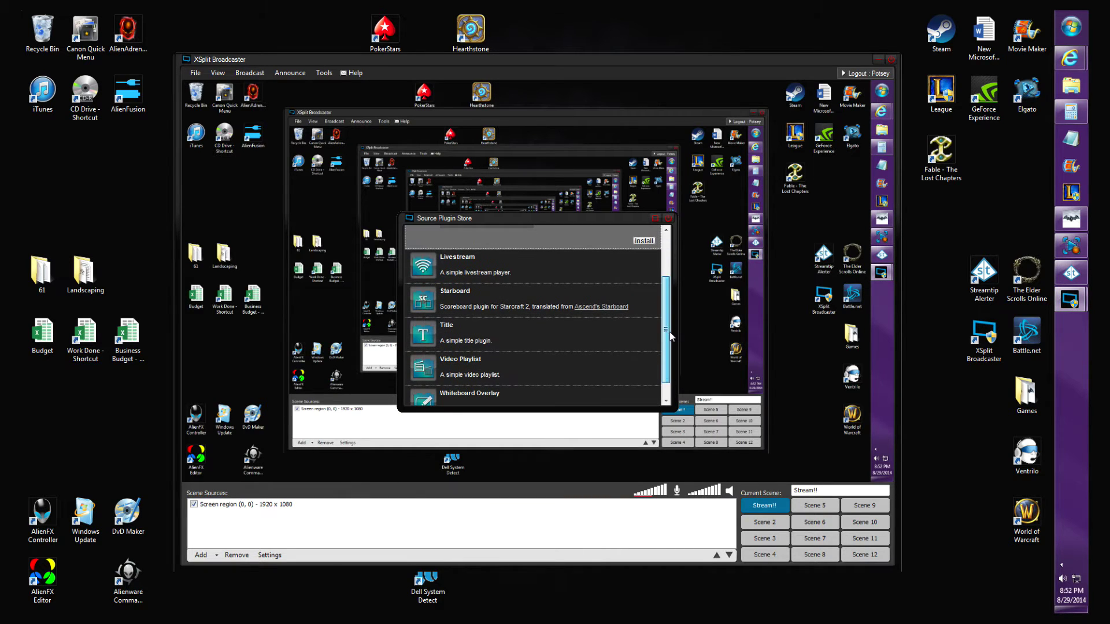
{"action": "left_click", "coordinate": [465, 339]}
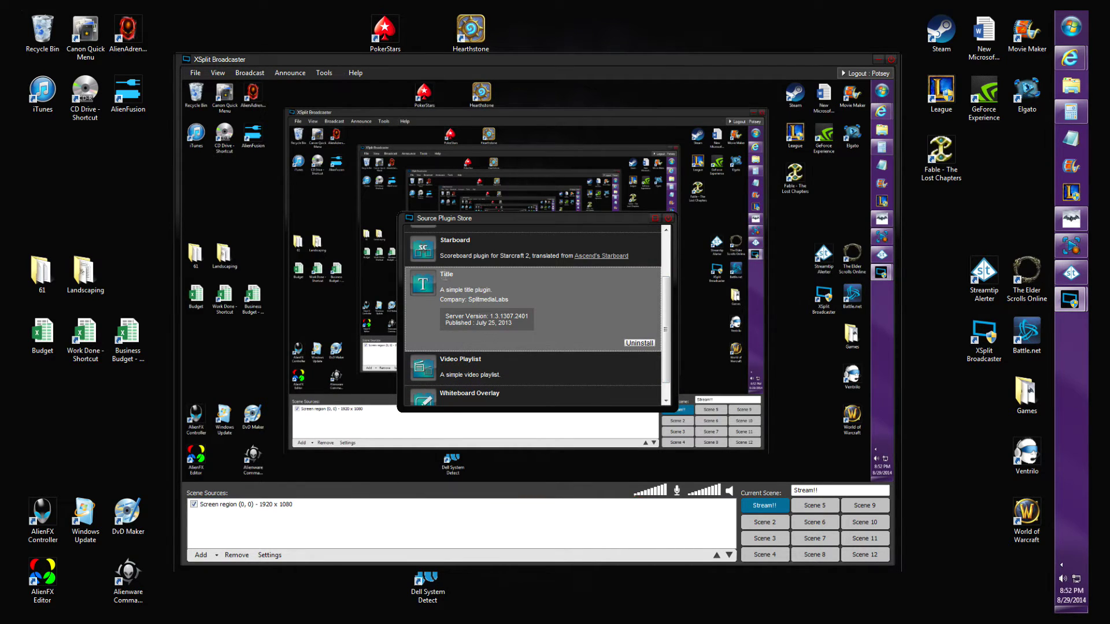
{"action": "left_click", "coordinate": [668, 218]}
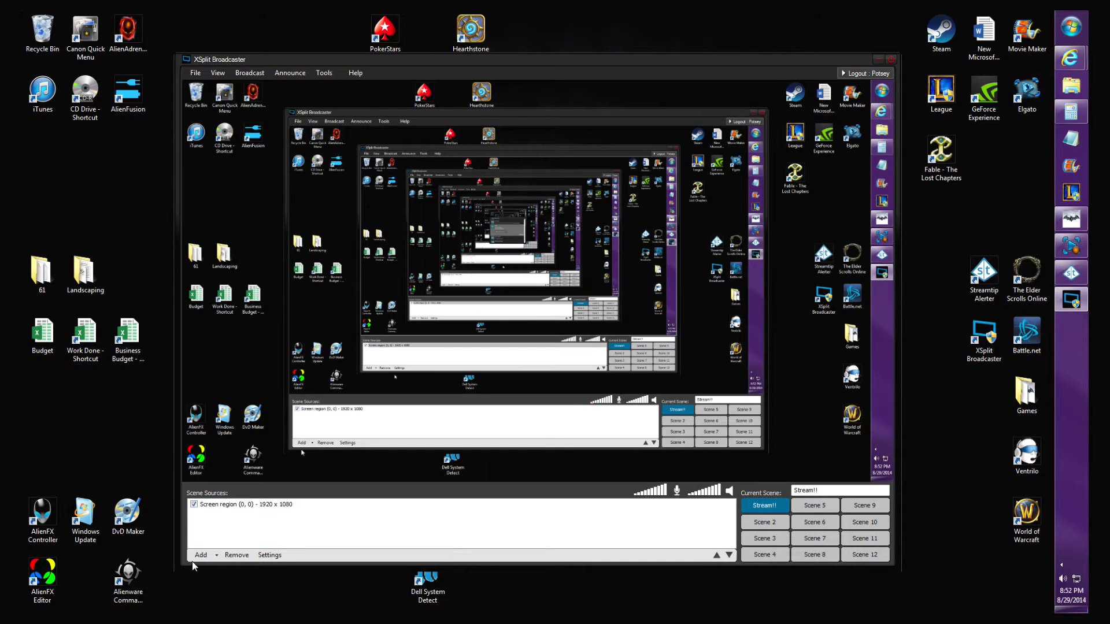
{"action": "left_click", "coordinate": [217, 555]}
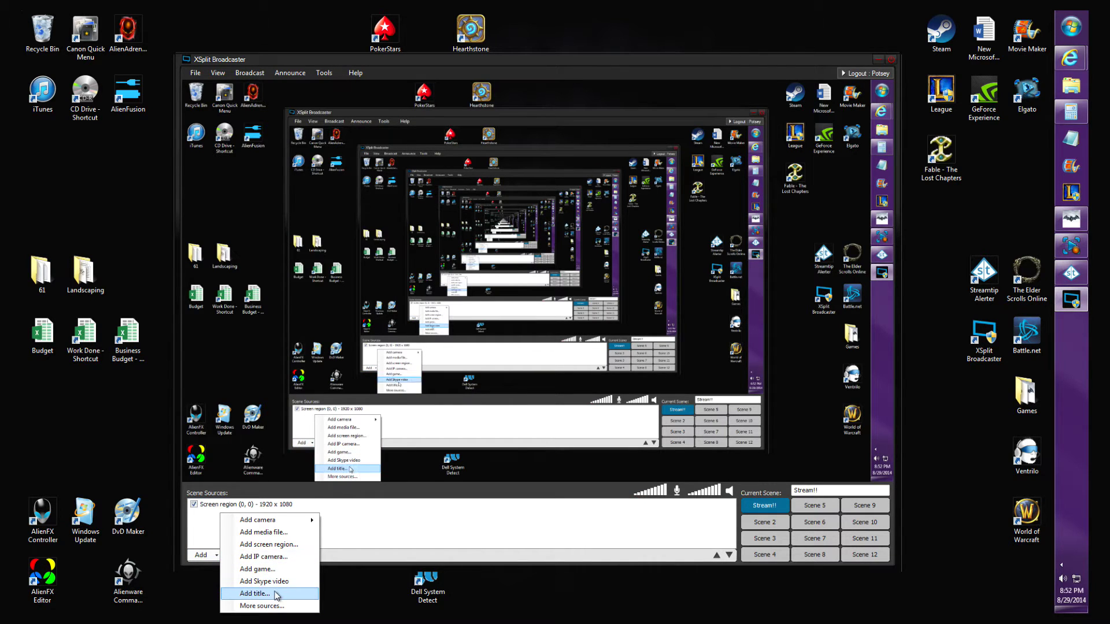
Step: Add a title source with Remote text update on and a 1-second refresh interval
{"action": "left_click", "coordinate": [254, 594]}
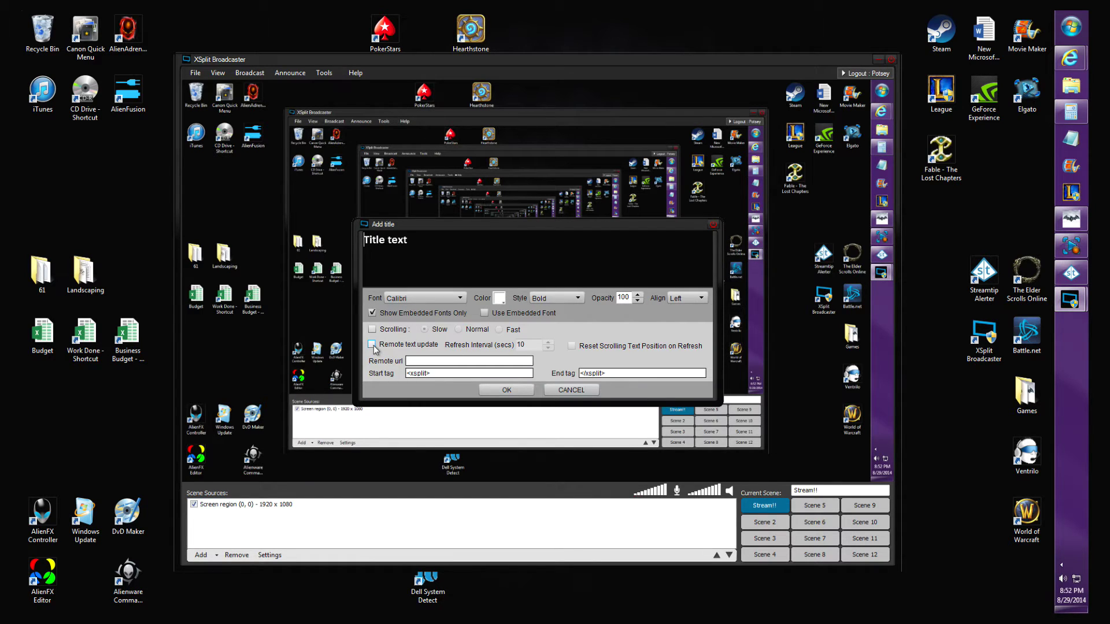
{"action": "left_click", "coordinate": [372, 344]}
{"action": "double_click", "coordinate": [521, 345]}
{"action": "type", "text": "1"}
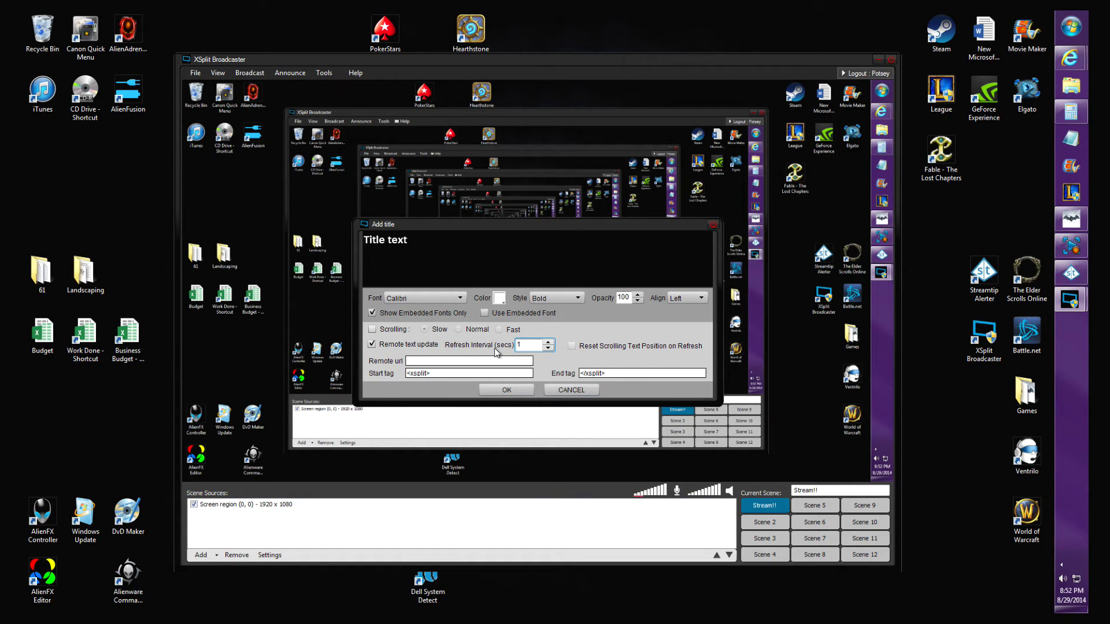
{"action": "left_click", "coordinate": [424, 360]}
Step: Copy the full path of the Documents\Streamtip folder from Explorer's address bar
{"action": "mouse_move", "coordinate": [1082, 121]}
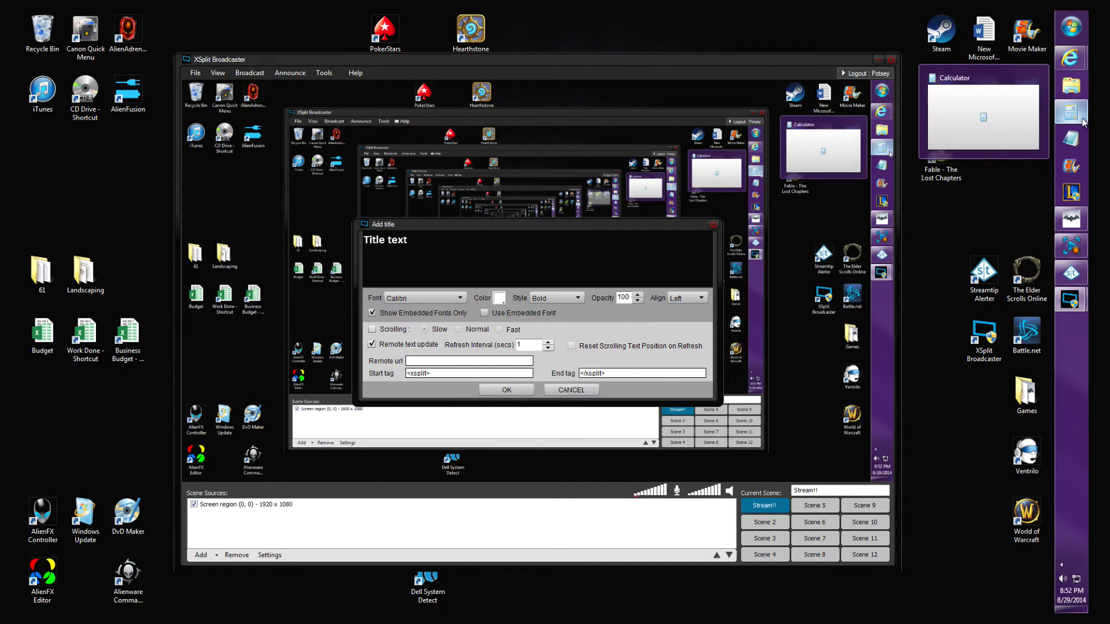
{"action": "left_click", "coordinate": [1071, 85]}
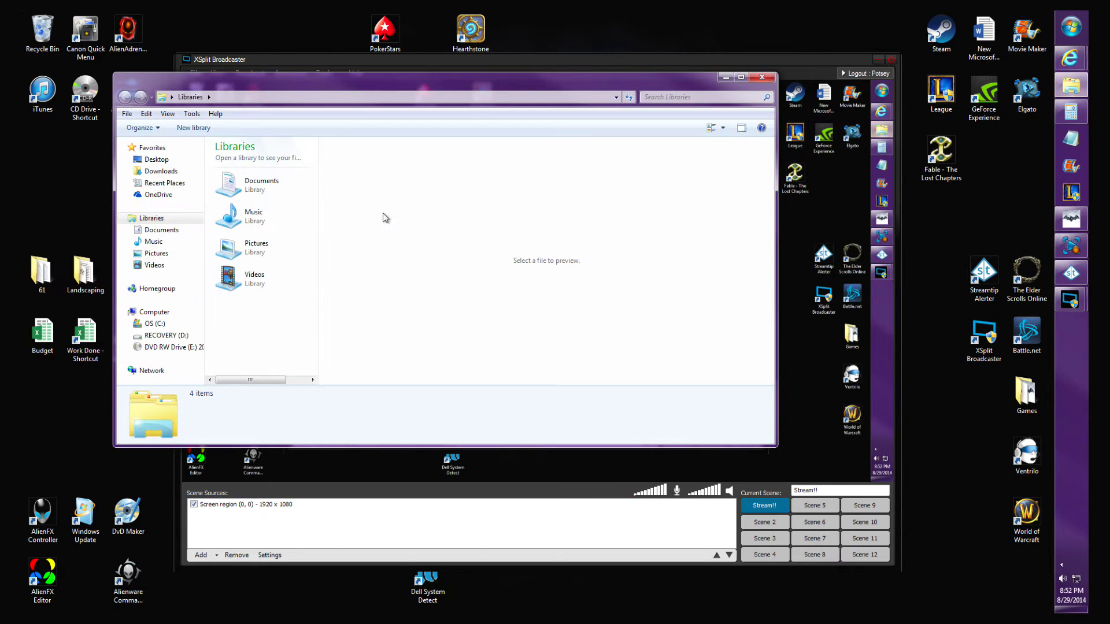
{"action": "left_click", "coordinate": [162, 232]}
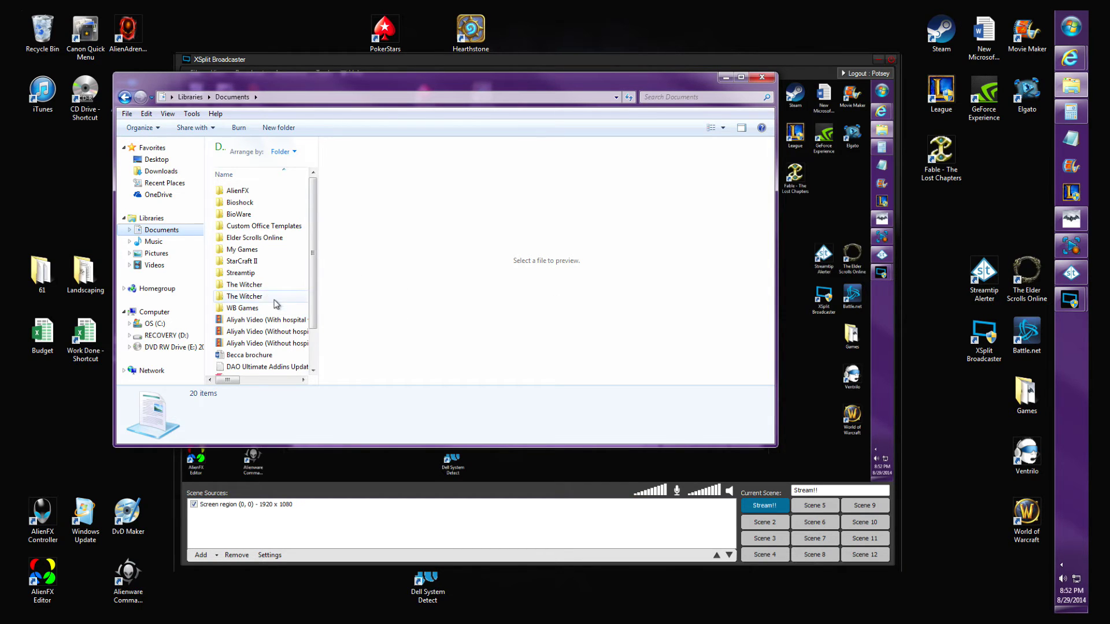
{"action": "double_click", "coordinate": [251, 275]}
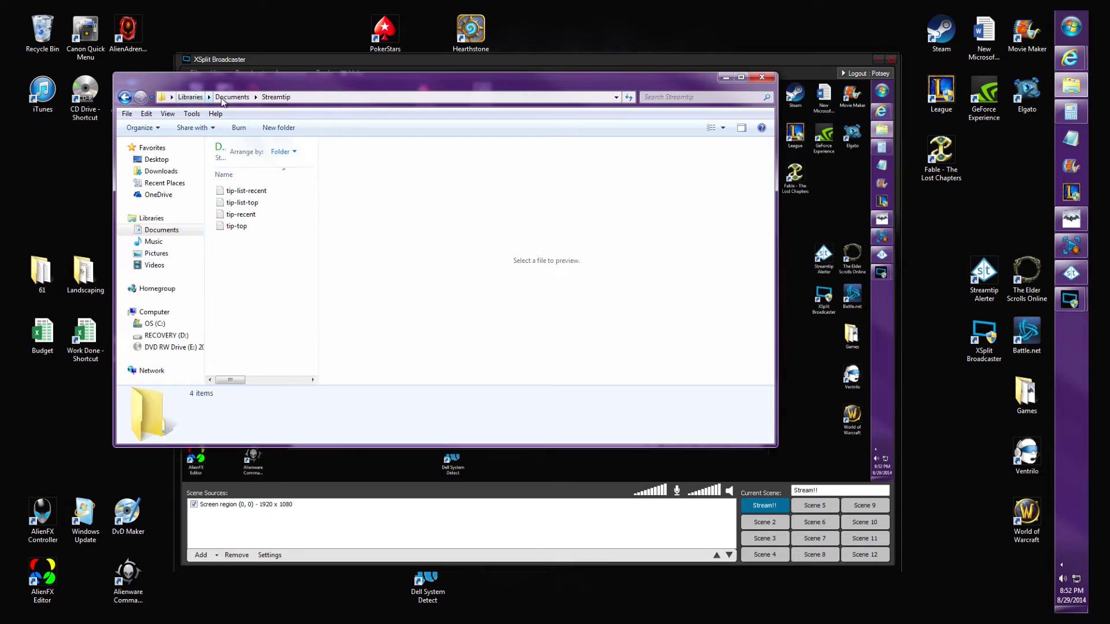
{"action": "left_click", "coordinate": [301, 99]}
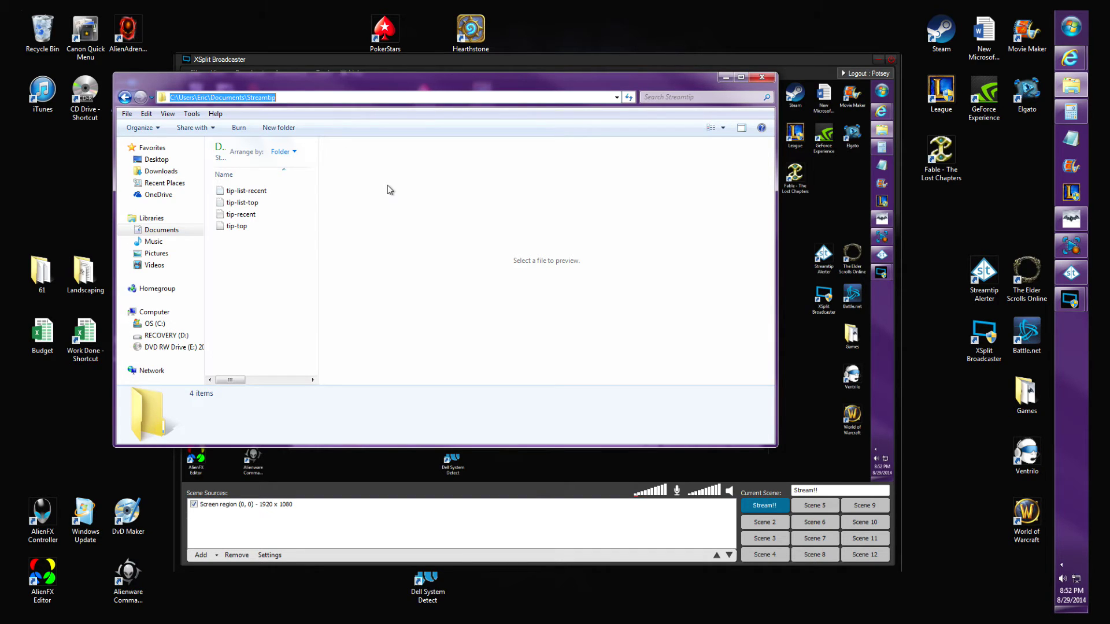
{"action": "left_click", "coordinate": [337, 96]}
{"action": "key", "text": "ctrl+a"}
{"action": "key", "text": "ctrl+c"}
{"action": "left_click", "coordinate": [431, 522]}
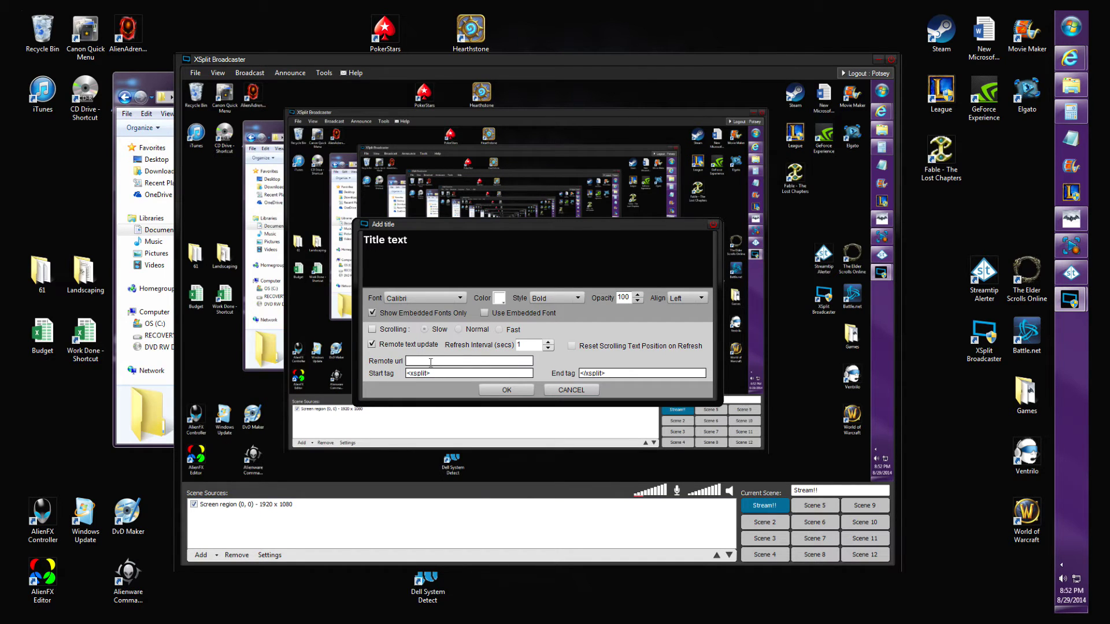
Step: Paste the Streamtip folder path into the title's Remote url field
{"action": "key", "text": "ctrl+v"}
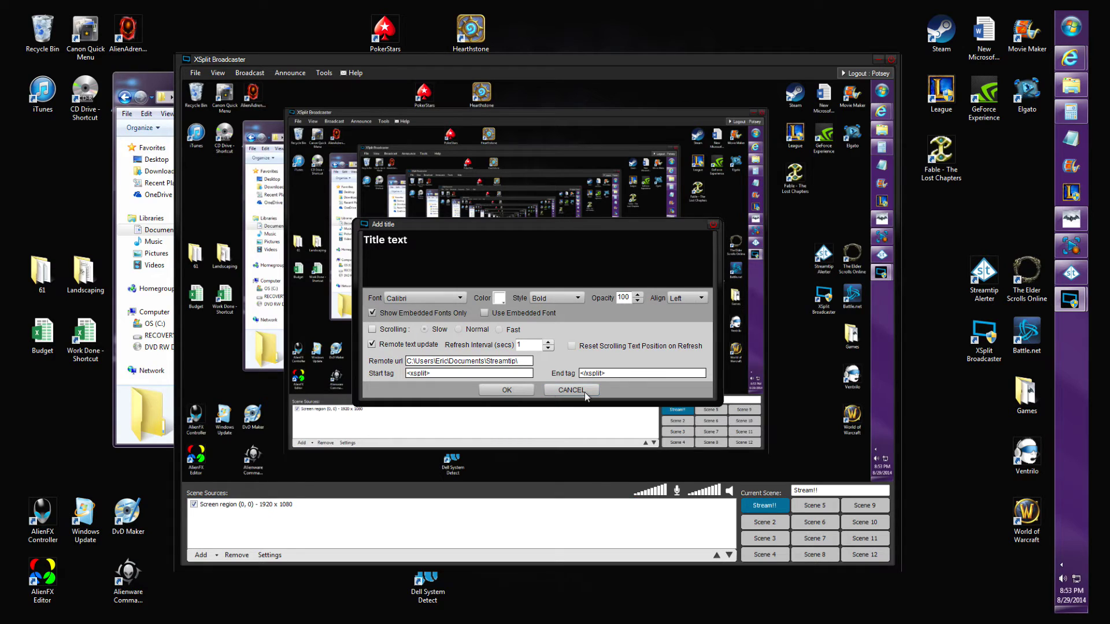
{"action": "left_click", "coordinate": [1071, 85]}
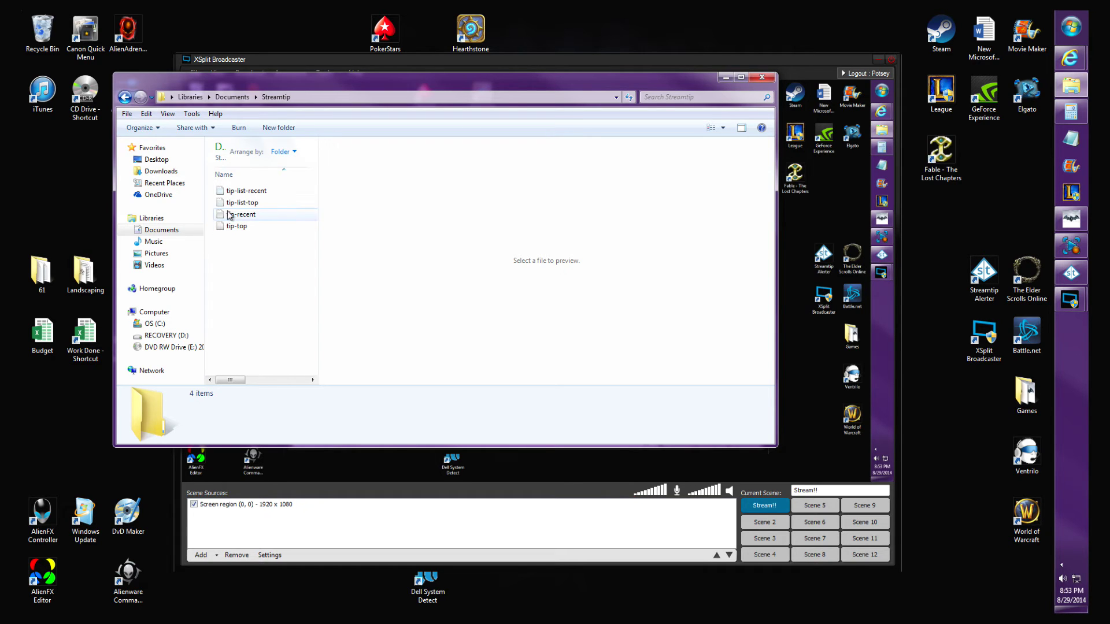
Step: Add the title reading Streamtip\tip-top.txt to the scene
{"action": "left_click", "coordinate": [318, 522]}
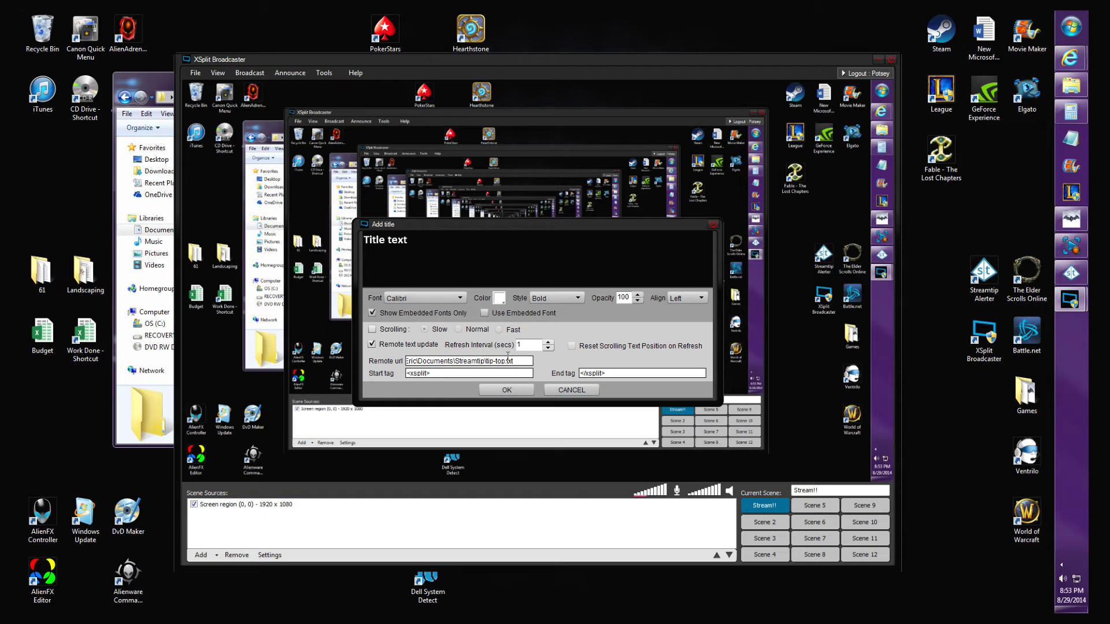
{"action": "left_click", "coordinate": [503, 391]}
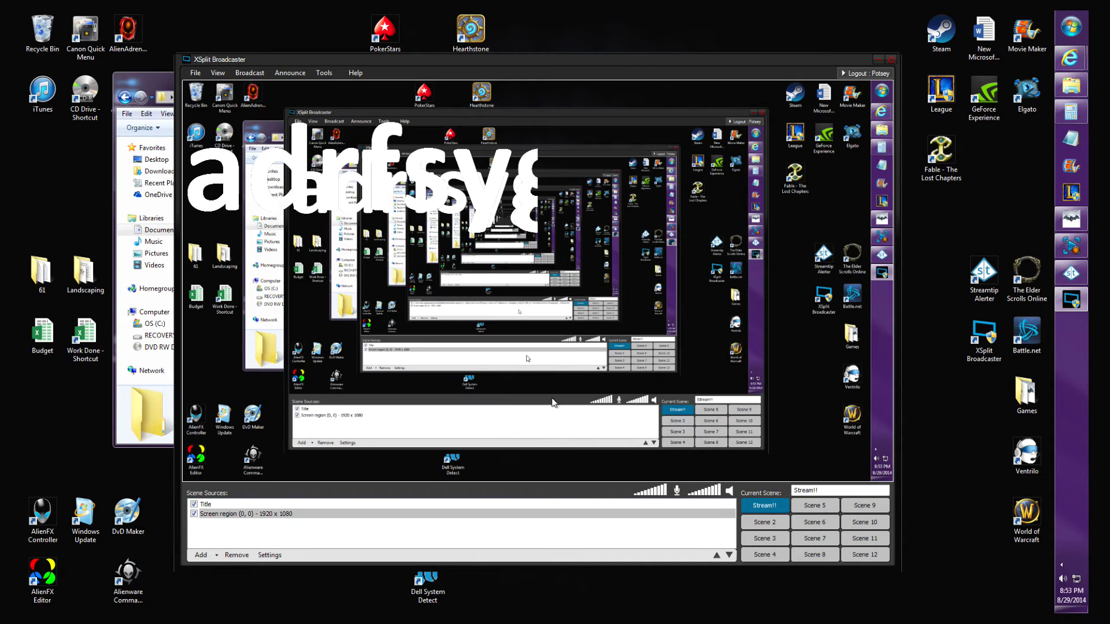
Step: Resize the top-tip title via Layout width and height so the name and $5.00 fit on one line
{"action": "left_click_drag", "start_coordinate": [361, 203], "coordinate": [755, 170]}
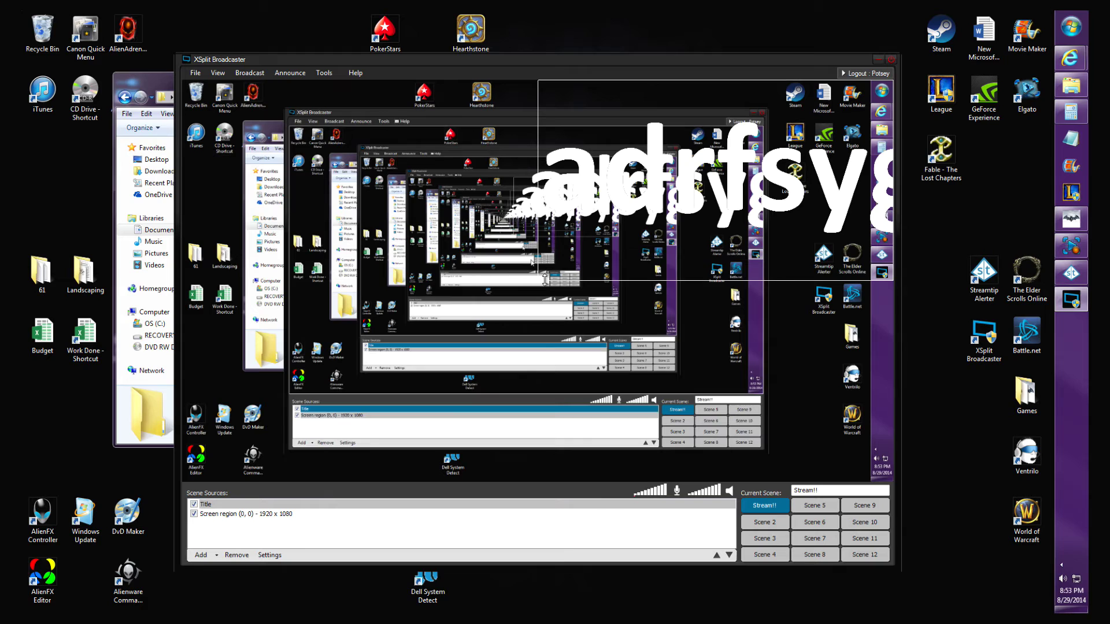
{"action": "left_click_drag", "start_coordinate": [556, 280], "coordinate": [508, 209]}
{"action": "left_click", "coordinate": [227, 508]}
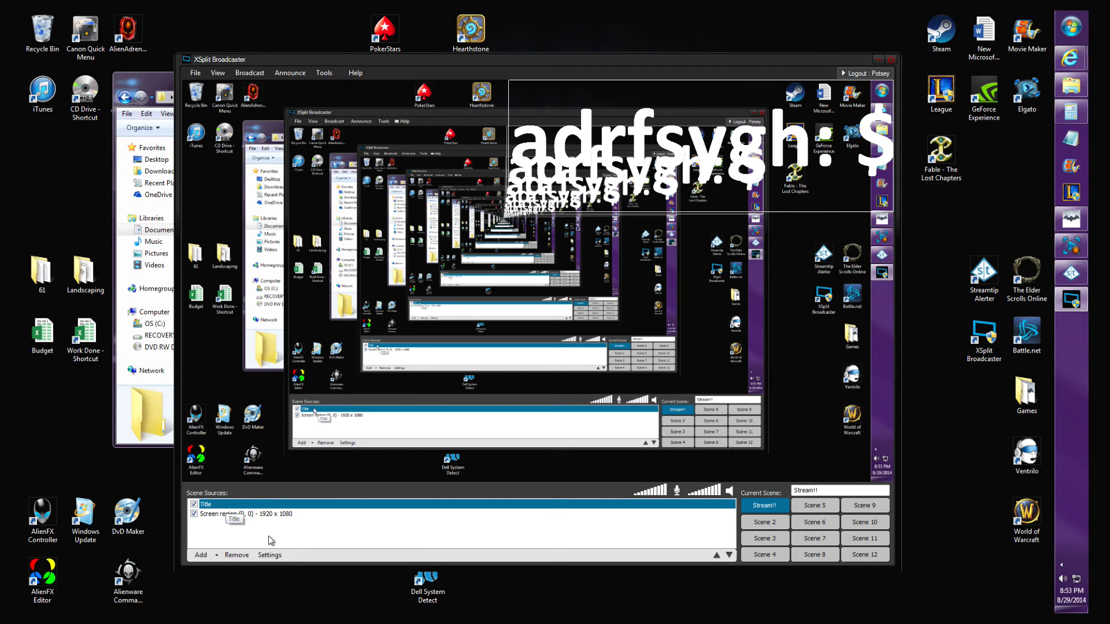
{"action": "right_click", "coordinate": [220, 504]}
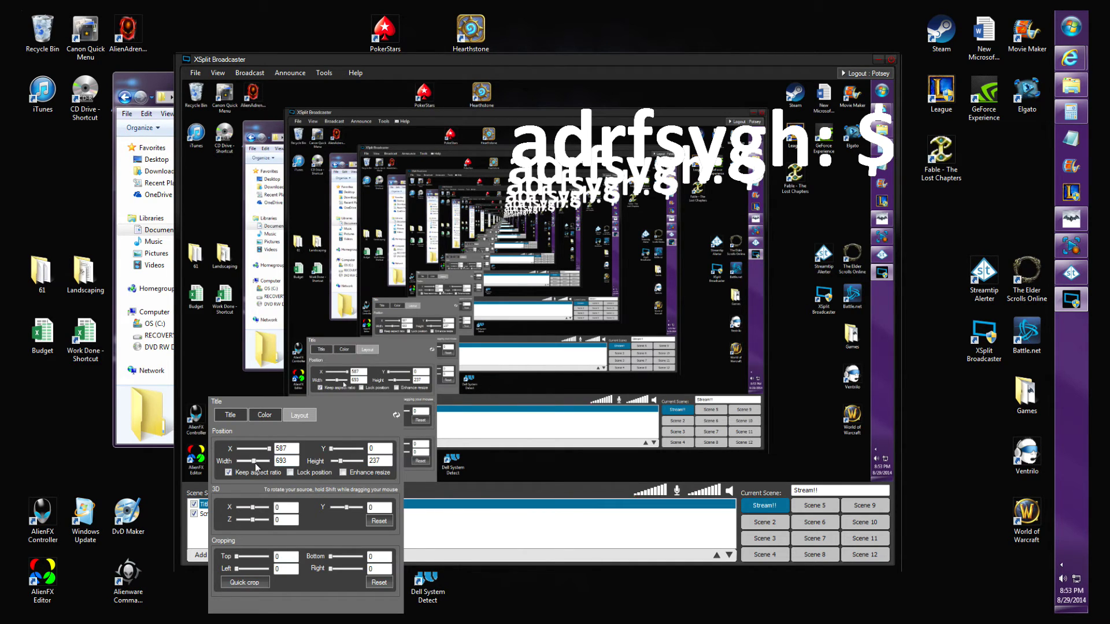
{"action": "mouse_move", "coordinate": [254, 461]}
{"action": "left_mouse_down"}
{"action": "mouse_move", "coordinate": [249, 469]}
{"action": "mouse_move", "coordinate": [264, 464]}
{"action": "left_mouse_up"}
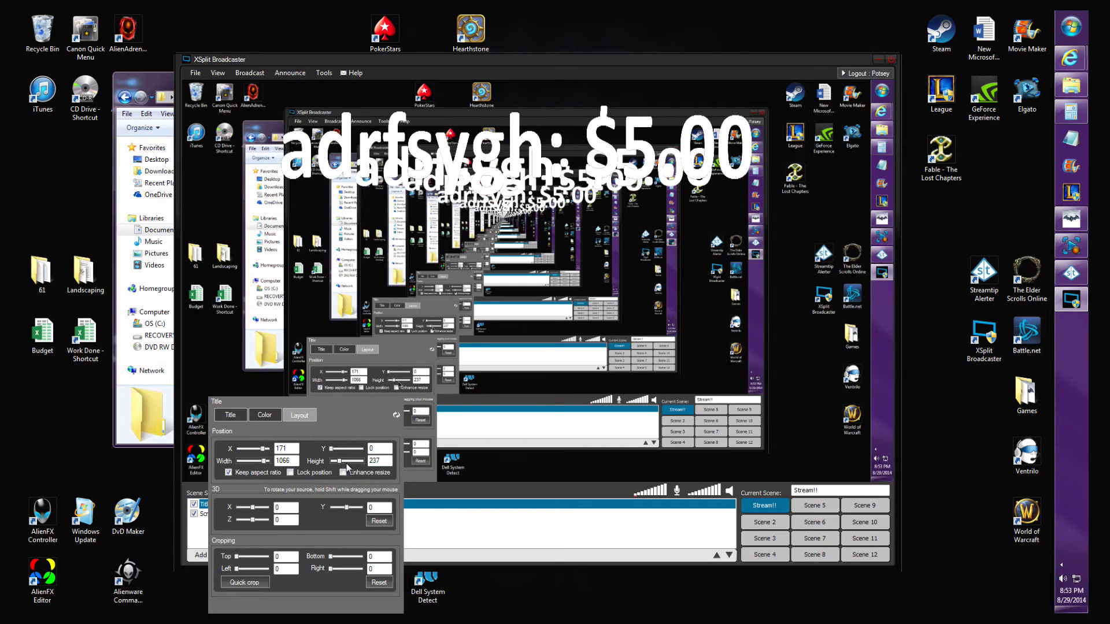
{"action": "left_click_drag", "start_coordinate": [340, 462], "coordinate": [338, 467]}
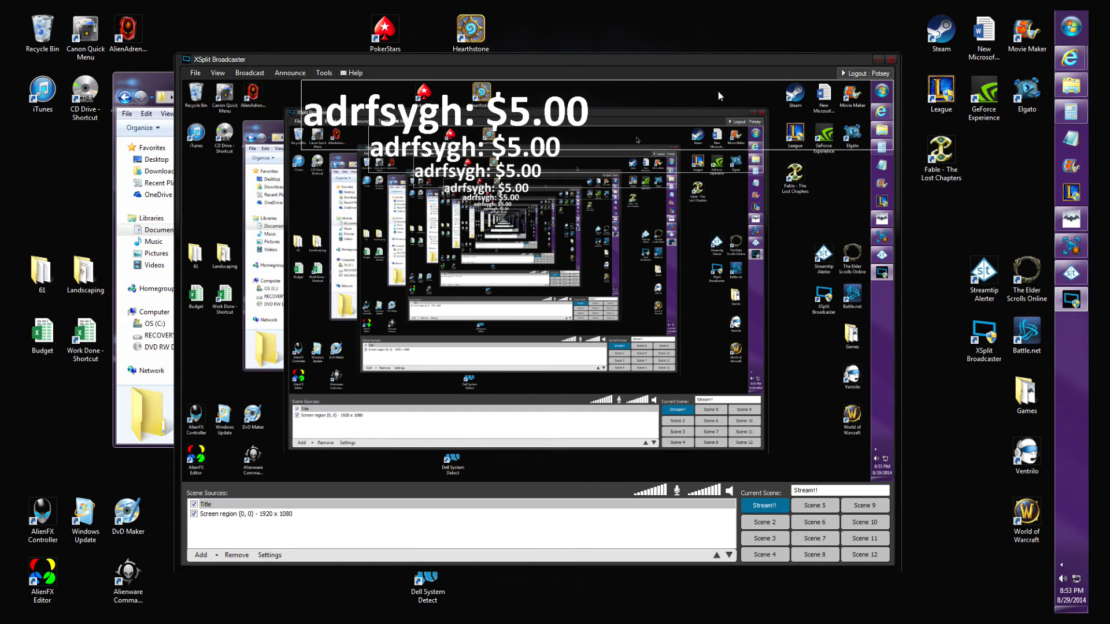
Step: Move the top-tip title to the scene's top-left corner
{"action": "left_click", "coordinate": [243, 505]}
{"action": "left_click", "coordinate": [269, 555]}
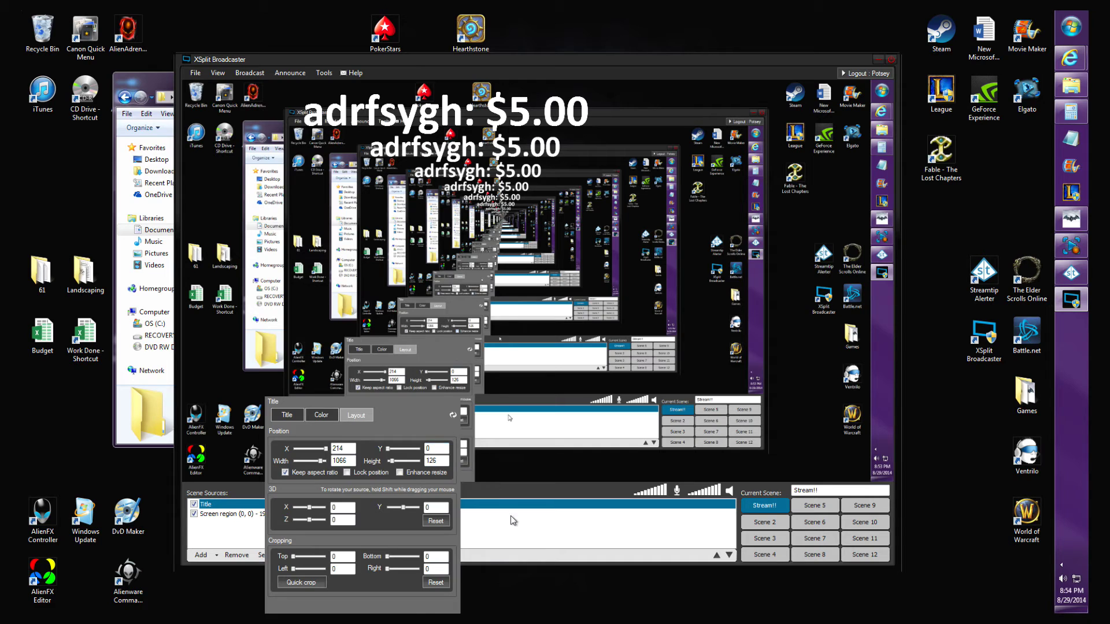
{"action": "right_click", "coordinate": [220, 504]}
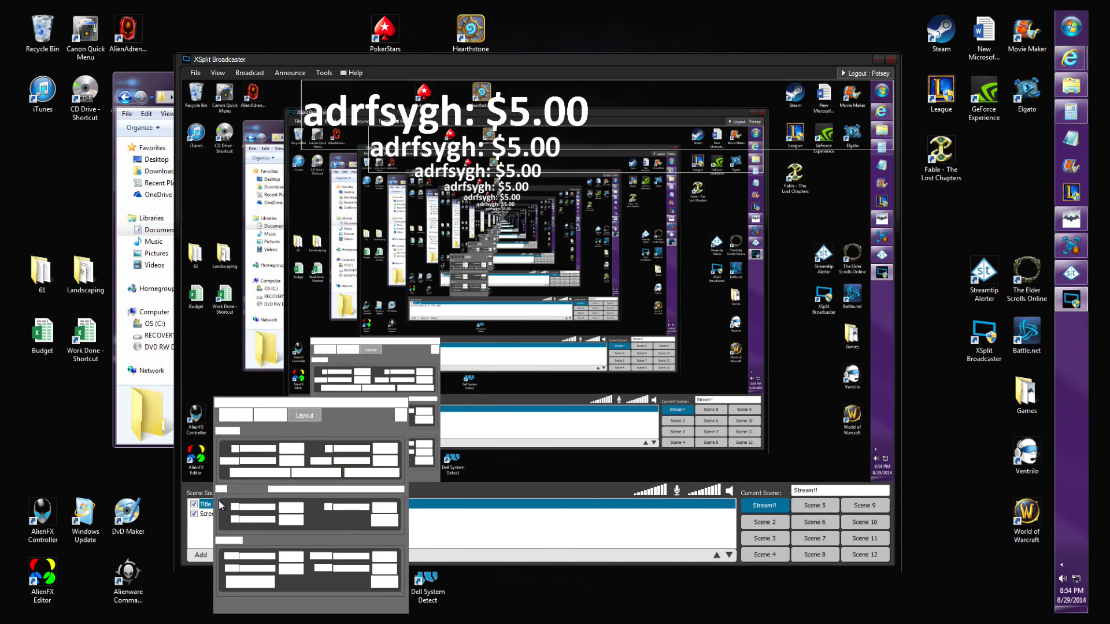
{"action": "left_click_drag", "start_coordinate": [383, 102], "coordinate": [263, 105]}
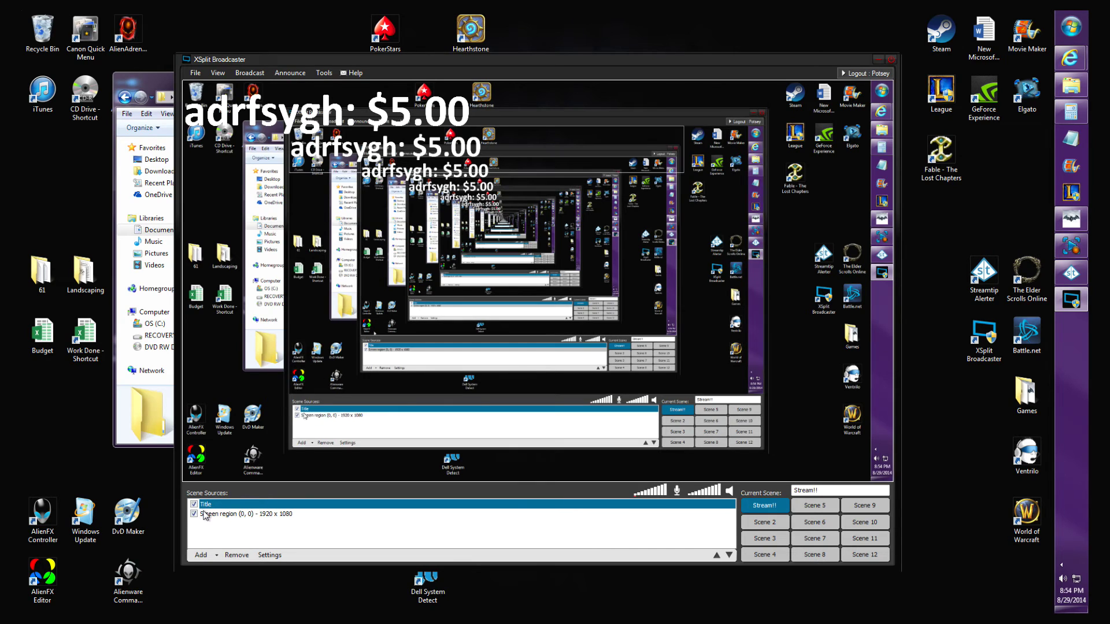
Step: Replace the top-tip title with a scrolling title reading Streamtip\tip-list-recent.txt every second
{"action": "left_click", "coordinate": [240, 556]}
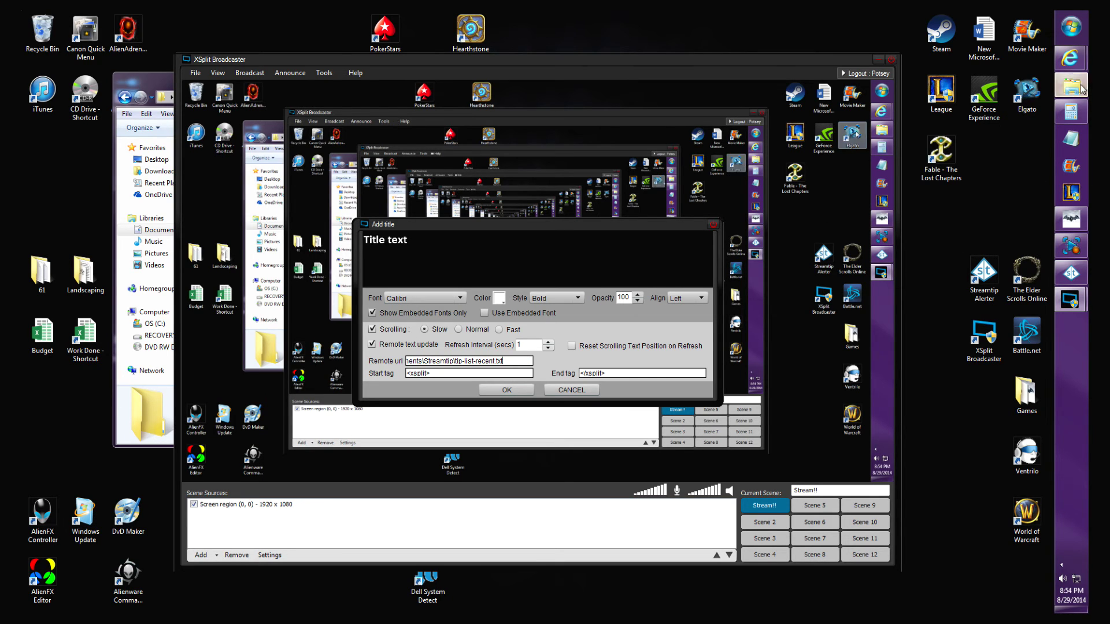
{"action": "left_click", "coordinate": [1080, 87]}
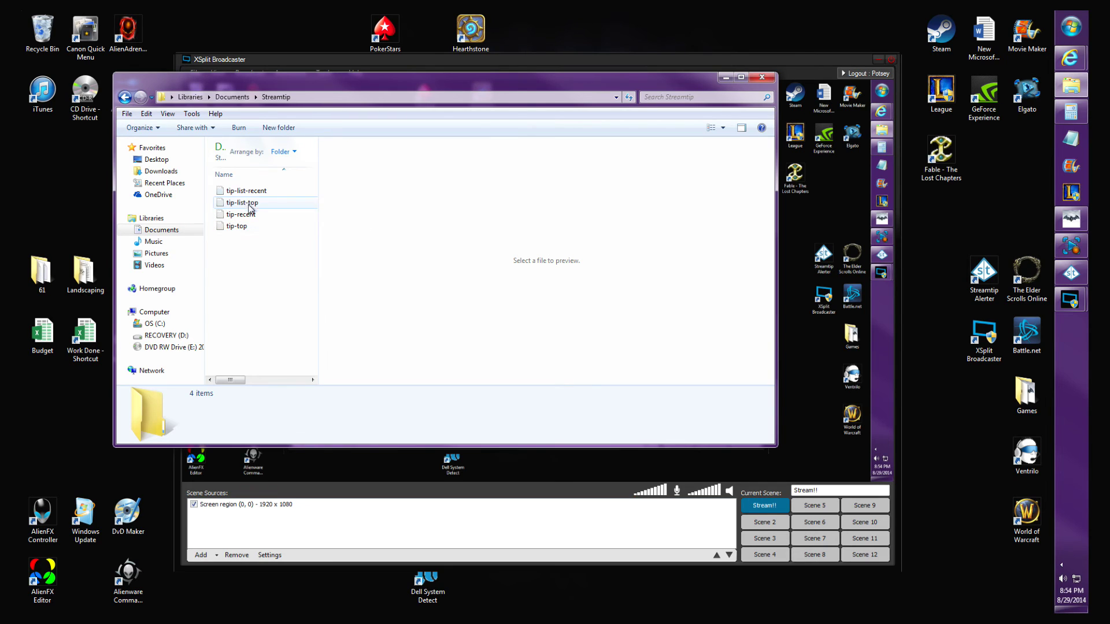
{"action": "left_click", "coordinate": [724, 77]}
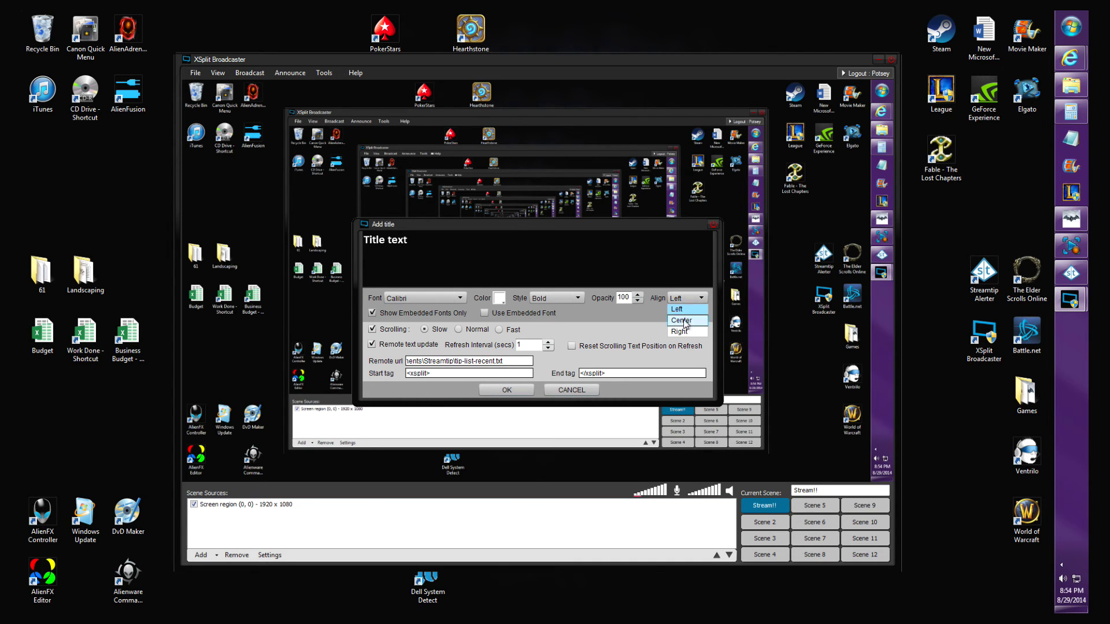
{"action": "left_click", "coordinate": [506, 389]}
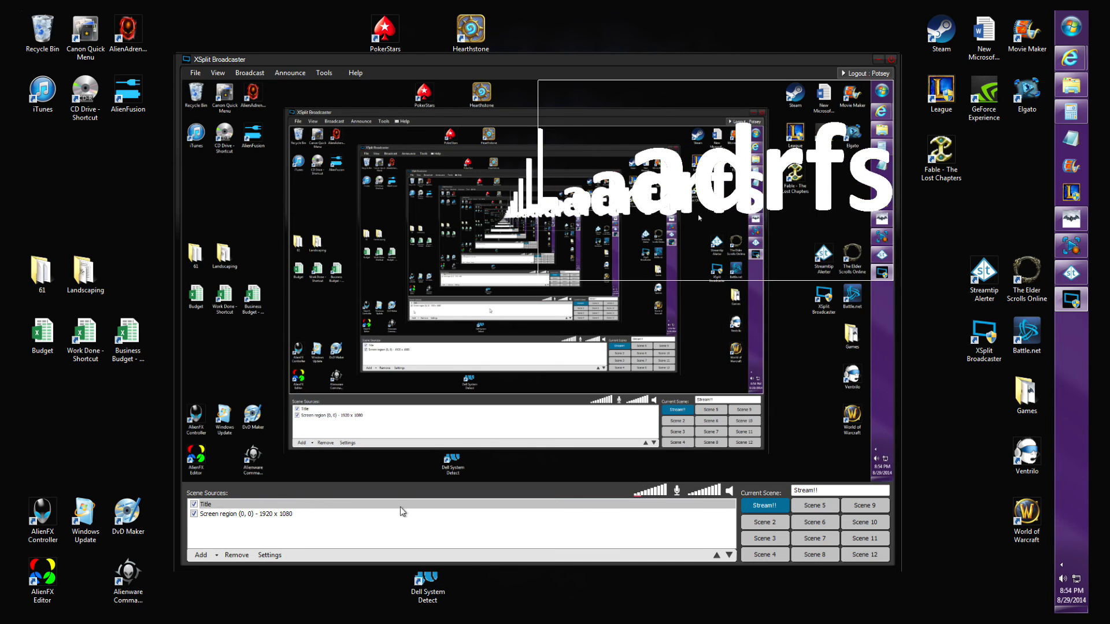
Step: Resize the recent-tips Title source in its Layout settings to width 959 and height about 43
{"action": "right_click", "coordinate": [243, 504]}
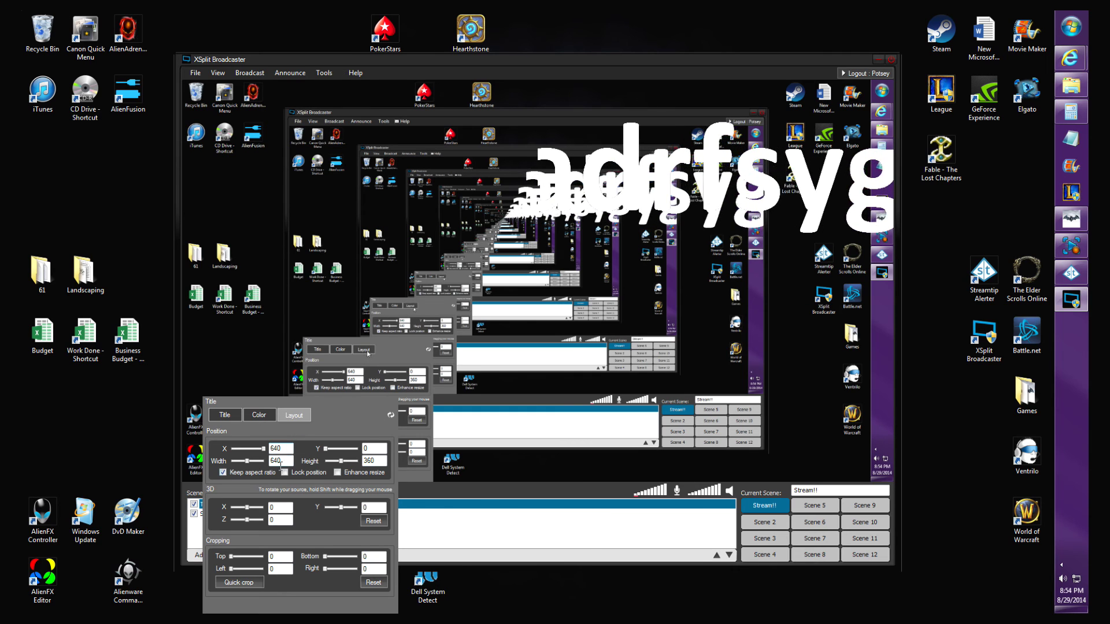
{"action": "left_click_drag", "start_coordinate": [247, 460], "coordinate": [241, 460]}
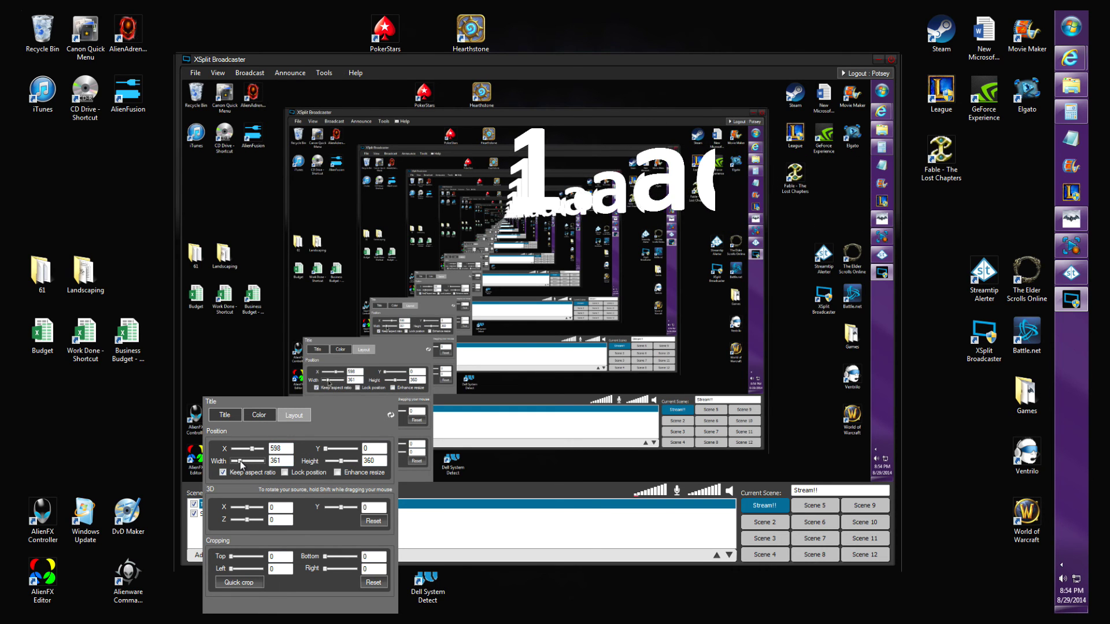
{"action": "left_click", "coordinate": [254, 461]}
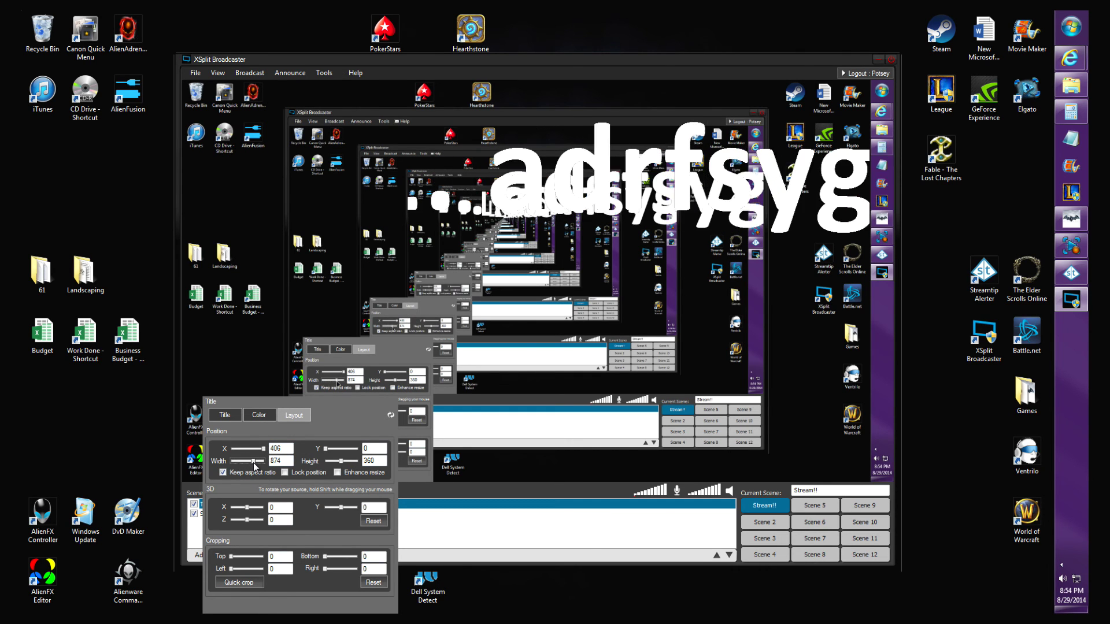
{"action": "left_click", "coordinate": [344, 462]}
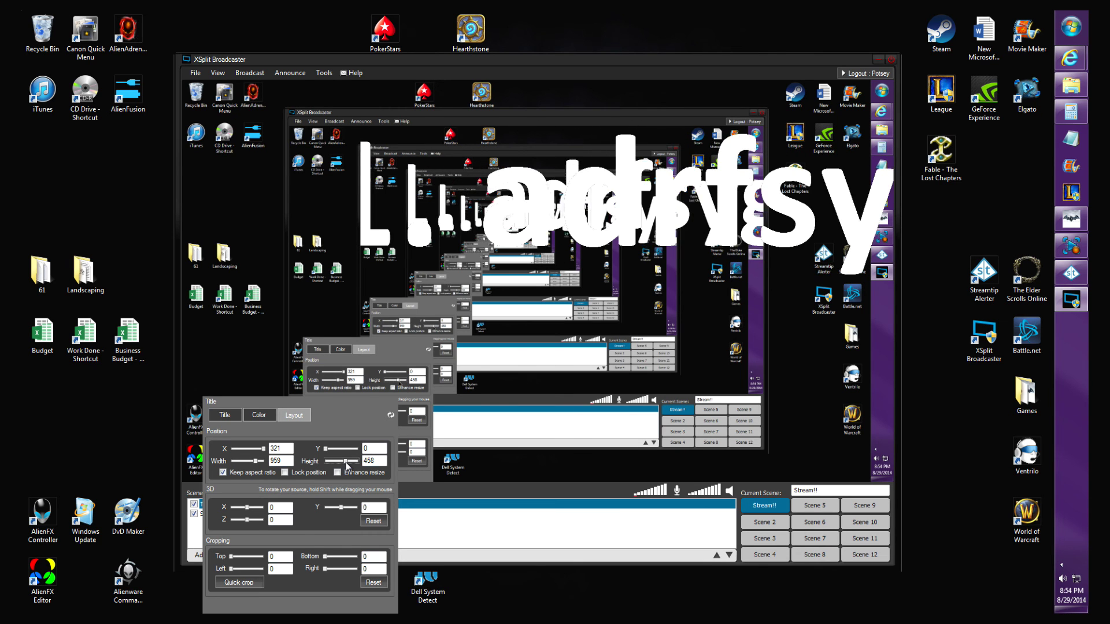
{"action": "left_click_drag", "start_coordinate": [339, 462], "coordinate": [327, 469]}
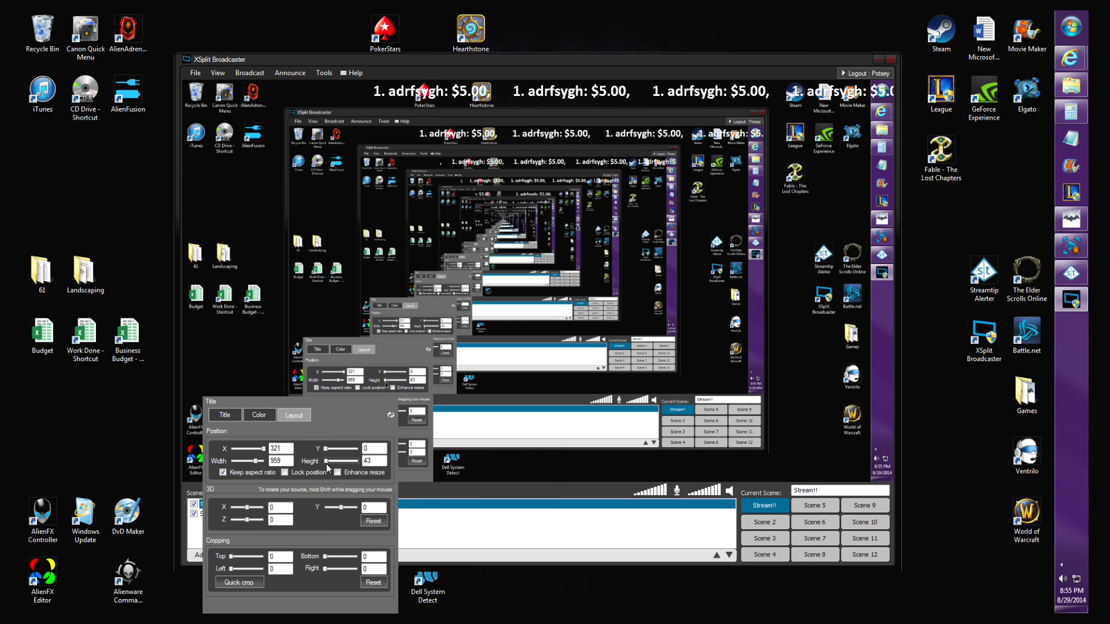
{"action": "left_click", "coordinate": [498, 97]}
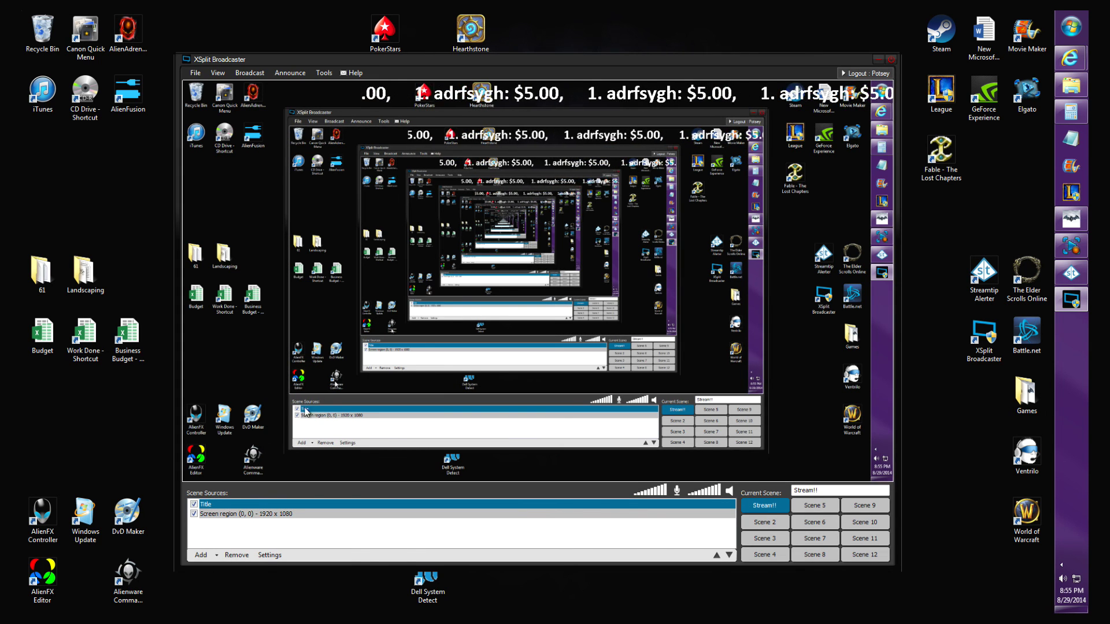
{"action": "left_click", "coordinate": [590, 110]}
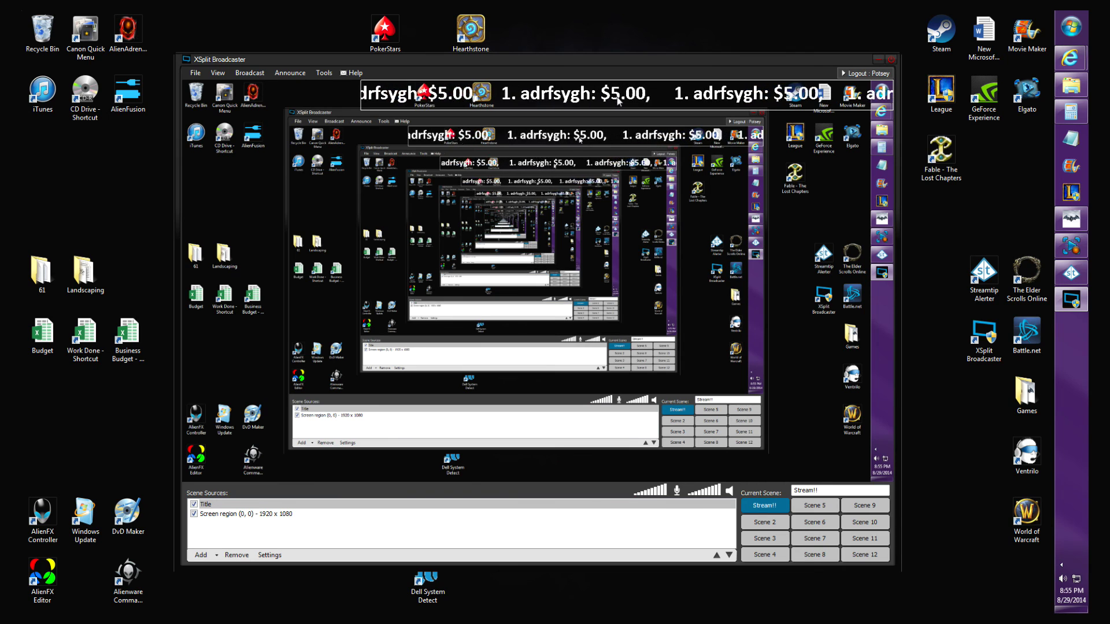
{"action": "left_click", "coordinate": [676, 105]}
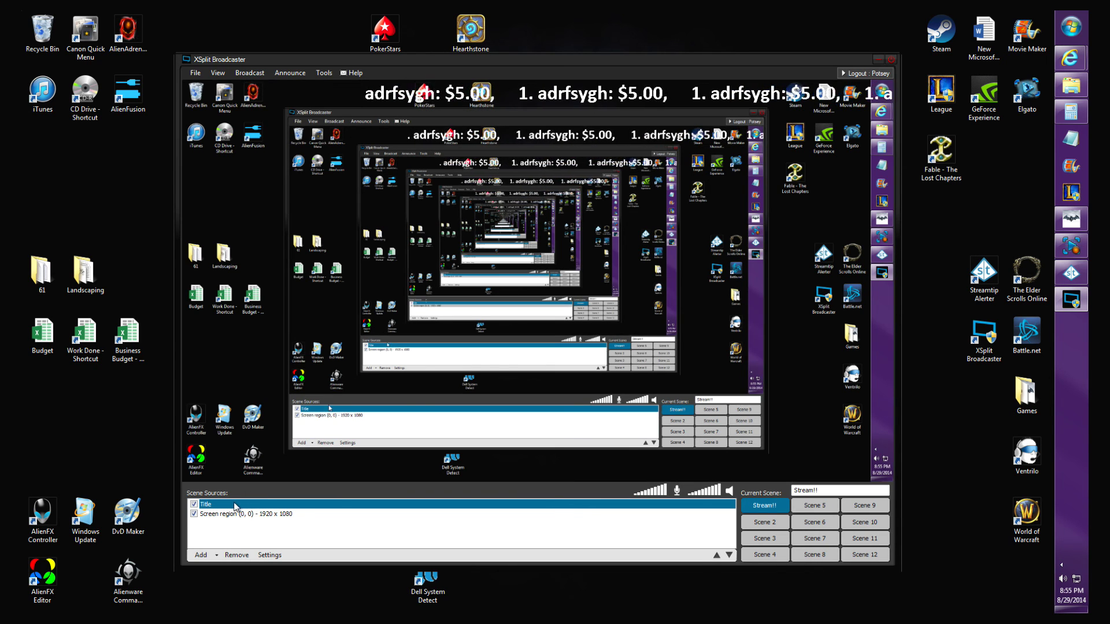
{"action": "left_click", "coordinate": [696, 93]}
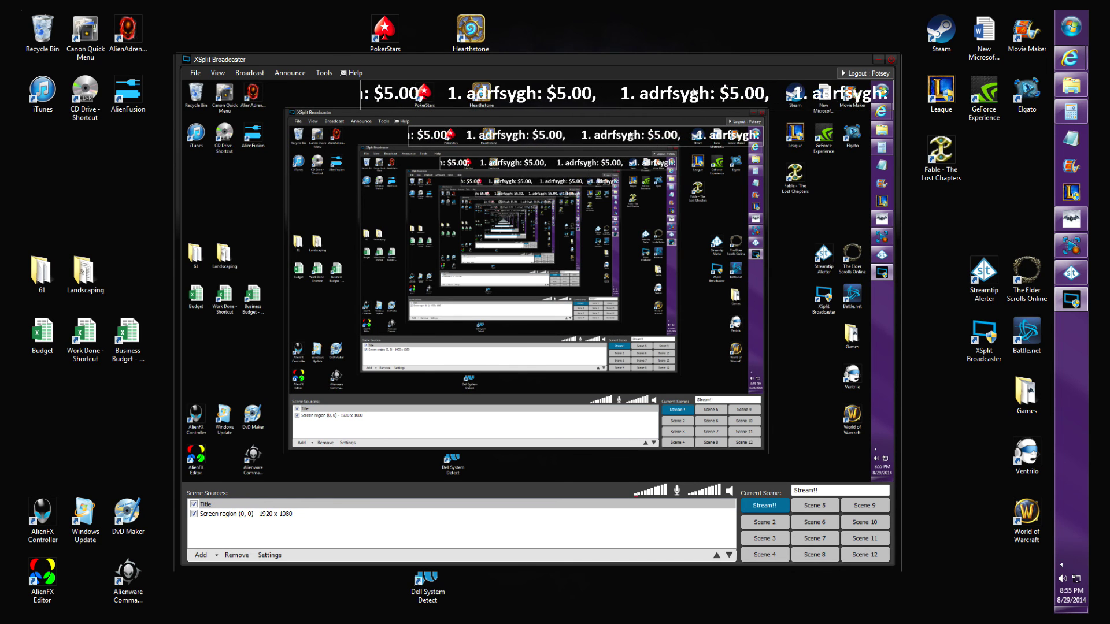
{"action": "left_click", "coordinate": [487, 338]}
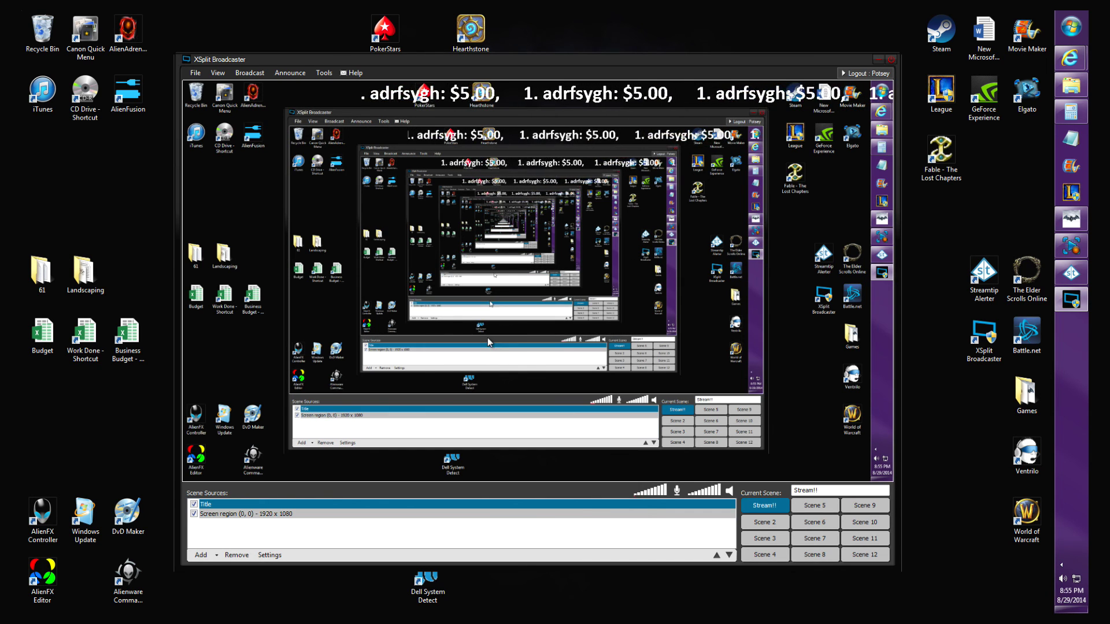